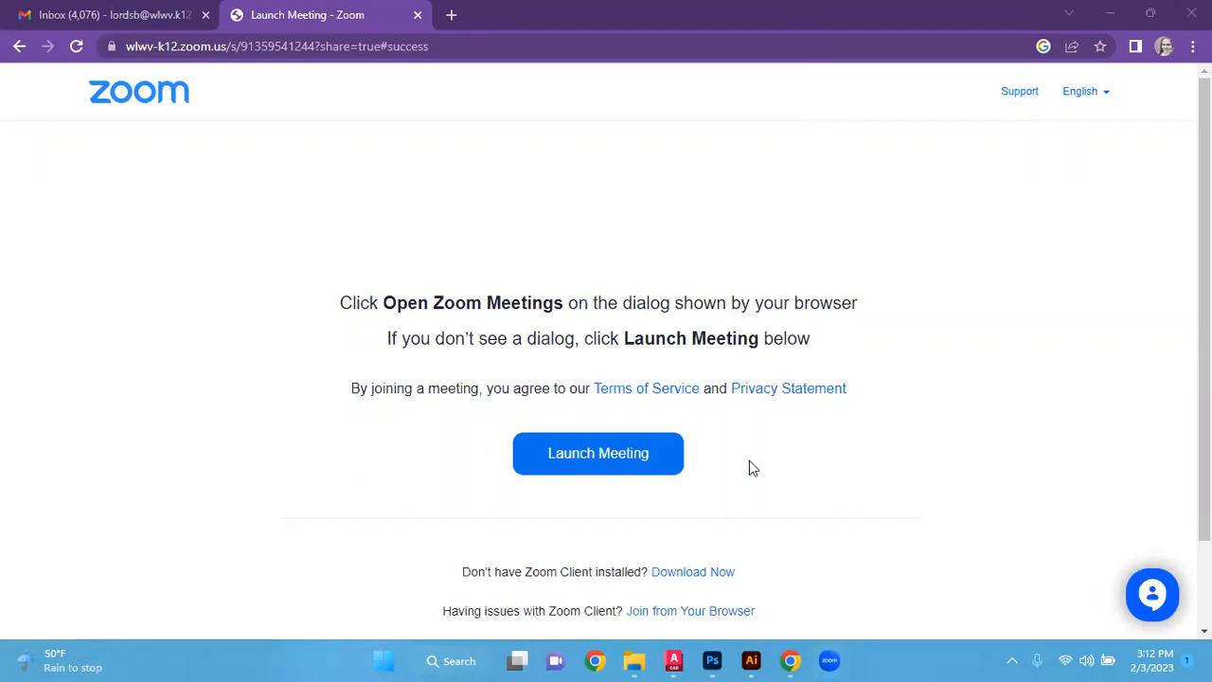
- Switch to Adobe Illustrator and widen its window across the screen
{"action": "left_click", "coordinate": [750, 660]}
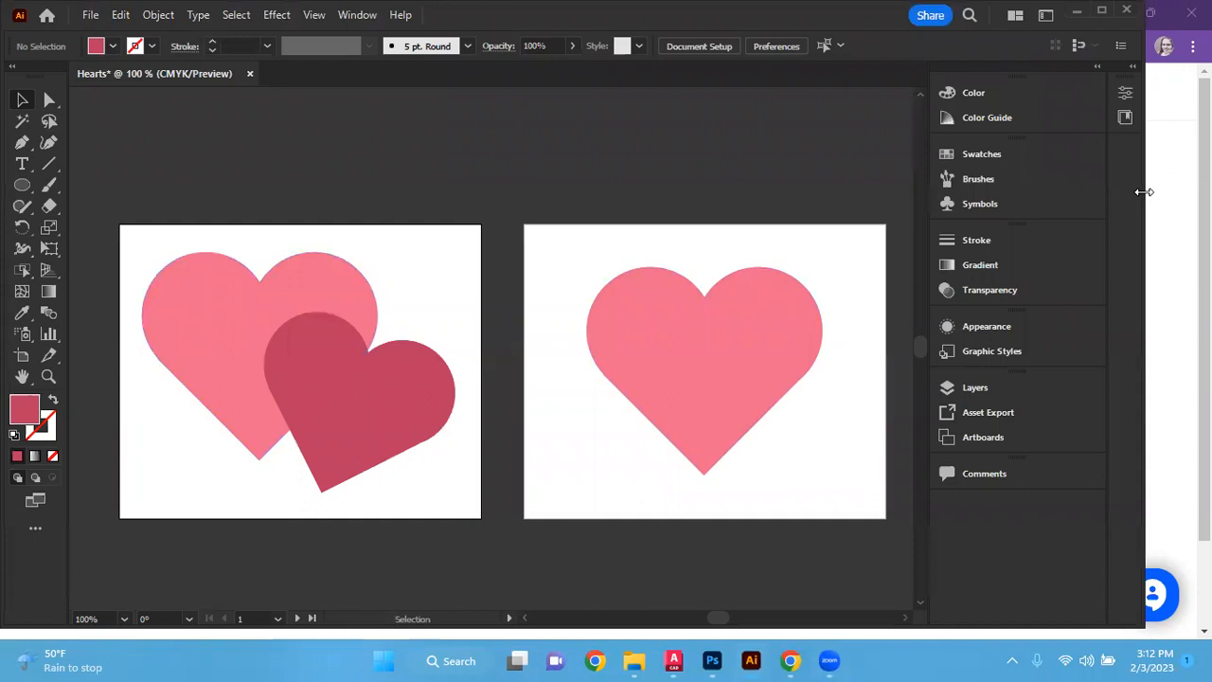
{"action": "left_click_drag", "start_coordinate": [1144, 191], "coordinate": [1201, 191]}
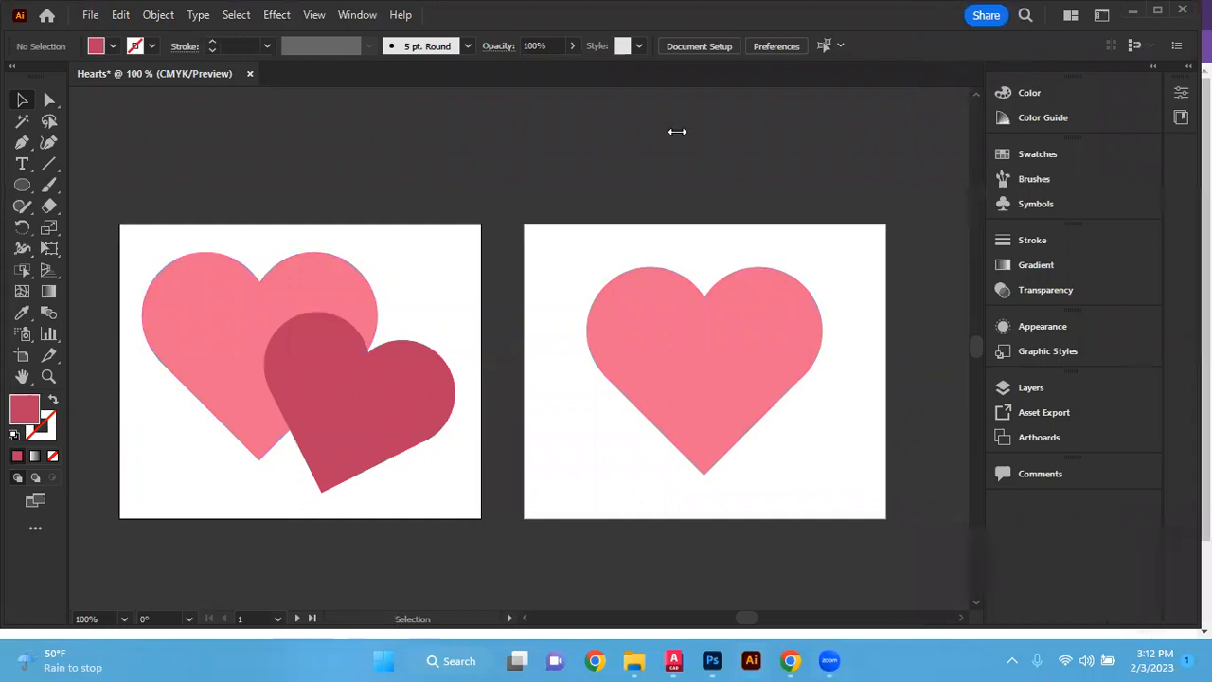
- Examine the finished example by selecting the individual hearts on both artboards, then clear the selection
{"action": "left_click", "coordinate": [257, 319]}
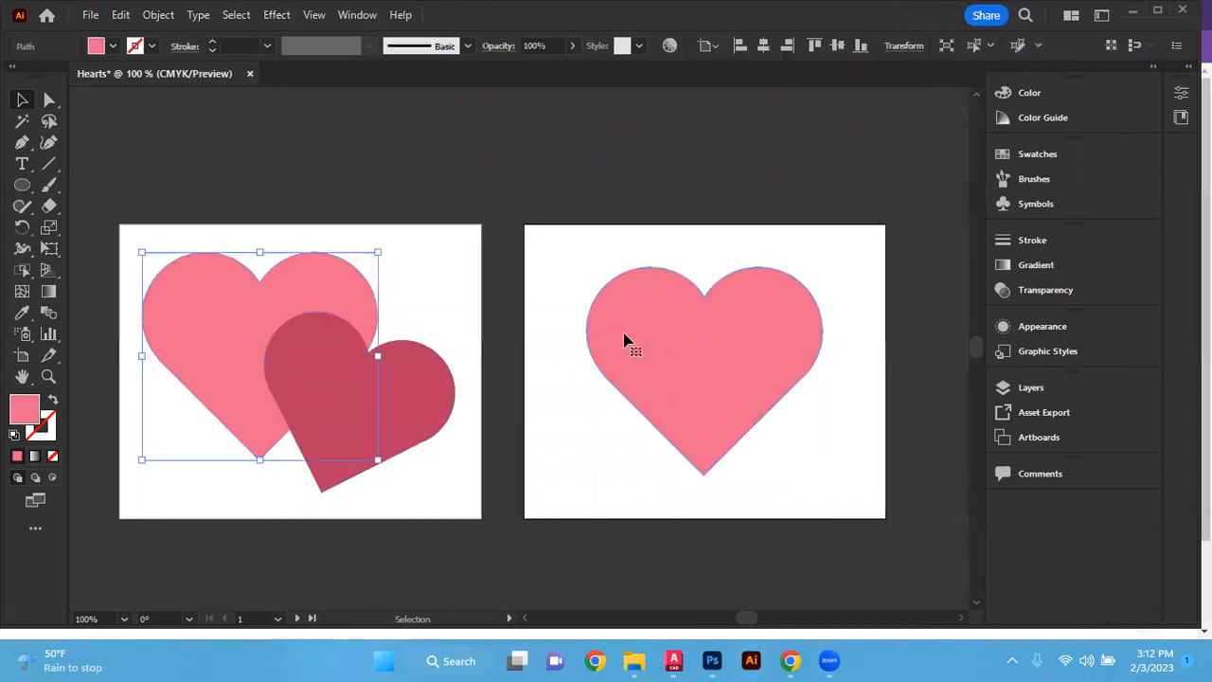
{"action": "left_click", "coordinate": [628, 341]}
{"action": "left_click", "coordinate": [395, 411]}
{"action": "left_click", "coordinate": [311, 306]}
{"action": "left_click", "coordinate": [628, 316]}
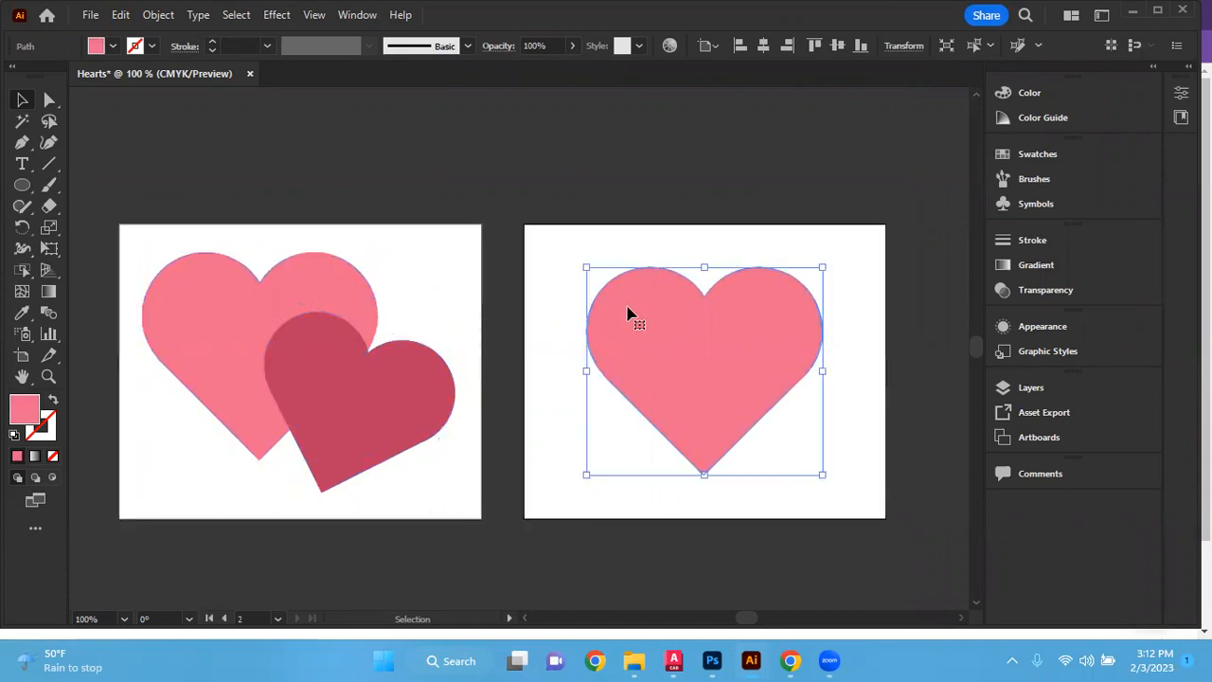
{"action": "left_click", "coordinate": [349, 382]}
{"action": "left_click", "coordinate": [217, 317]}
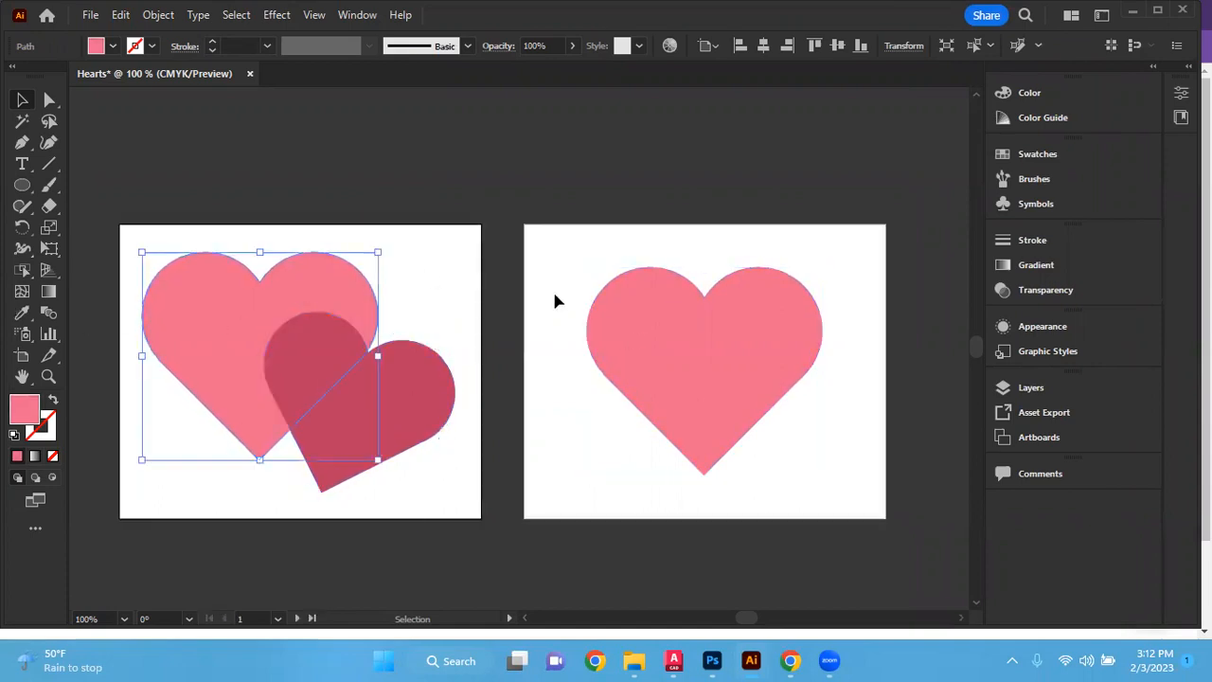
{"action": "left_click", "coordinate": [565, 212]}
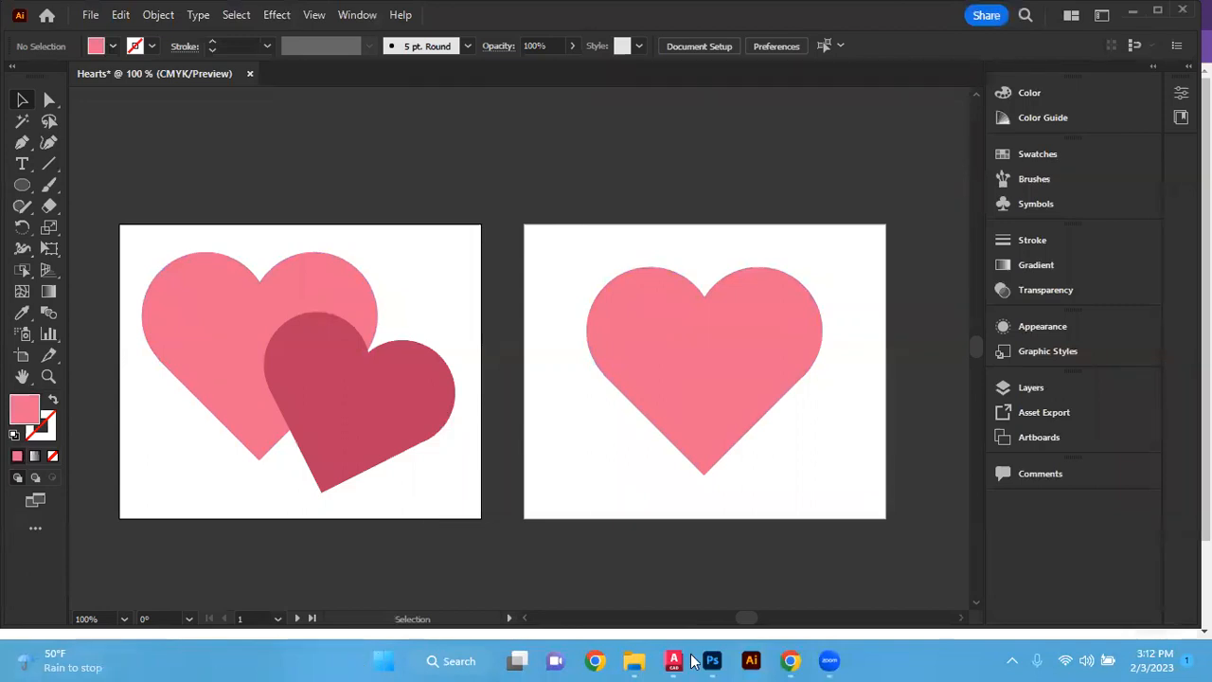
- Open Adobe Creative Cloud from the Windows search and launch Illustrator from it
{"action": "mouse_move", "coordinate": [755, 660]}
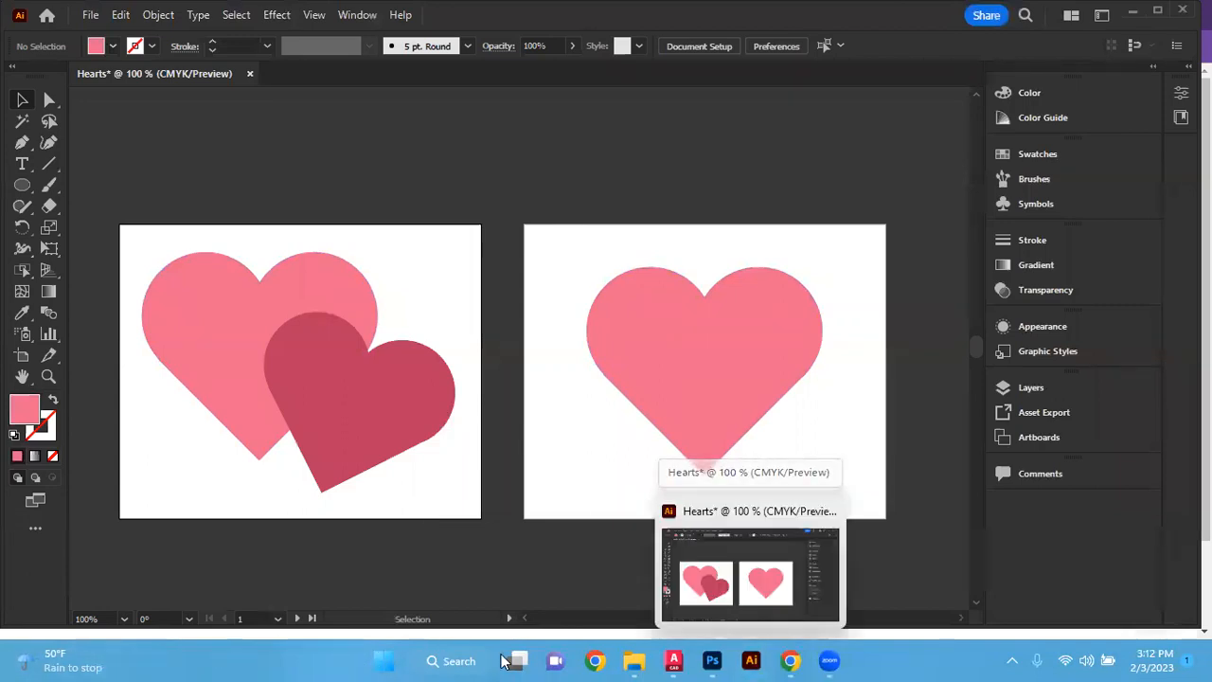
{"action": "left_click", "coordinate": [459, 661]}
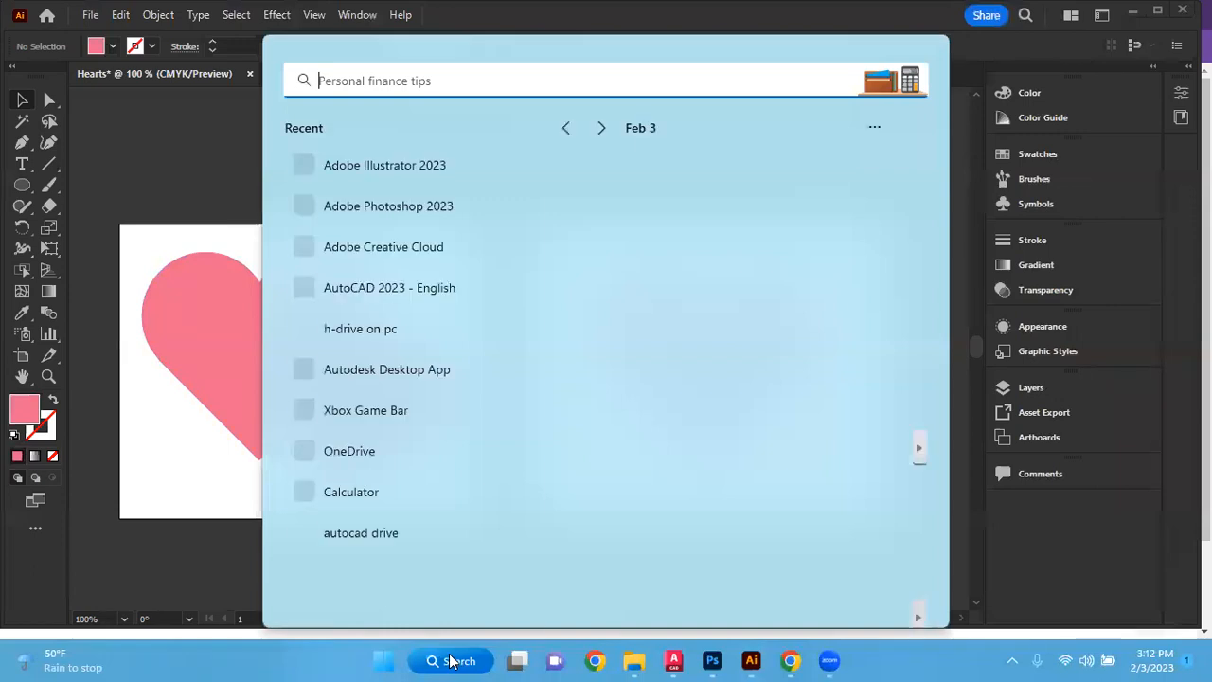
{"action": "left_click", "coordinate": [331, 258]}
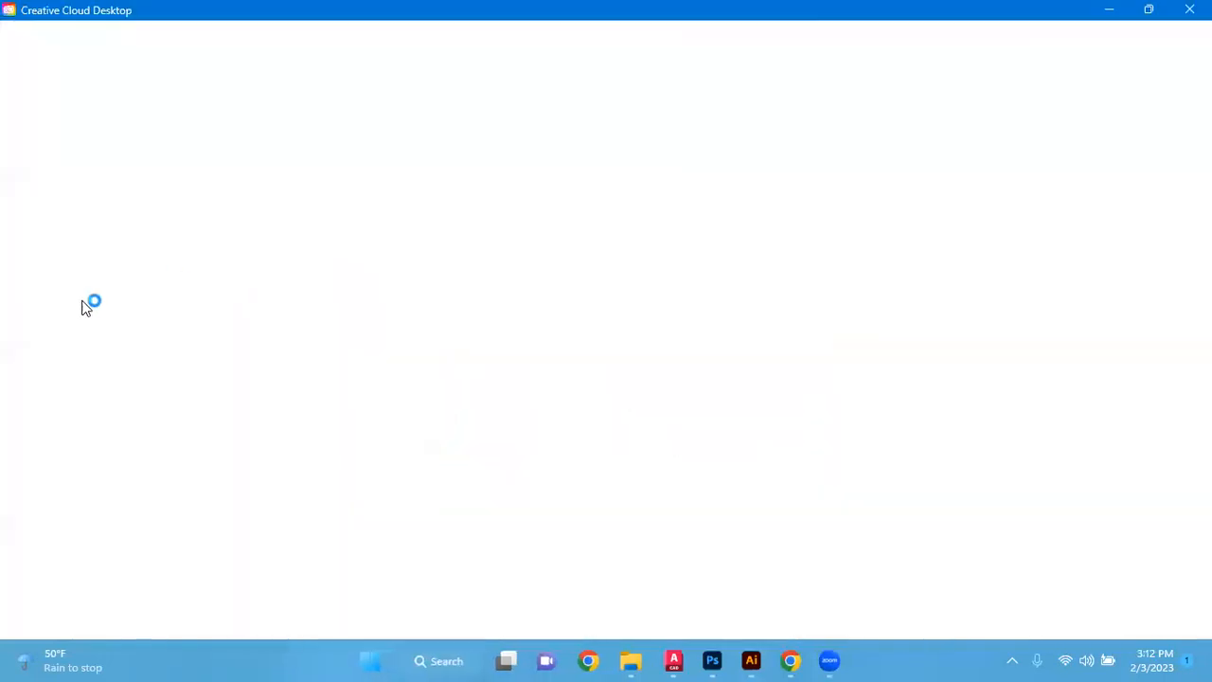
{"action": "left_click", "coordinate": [1109, 465]}
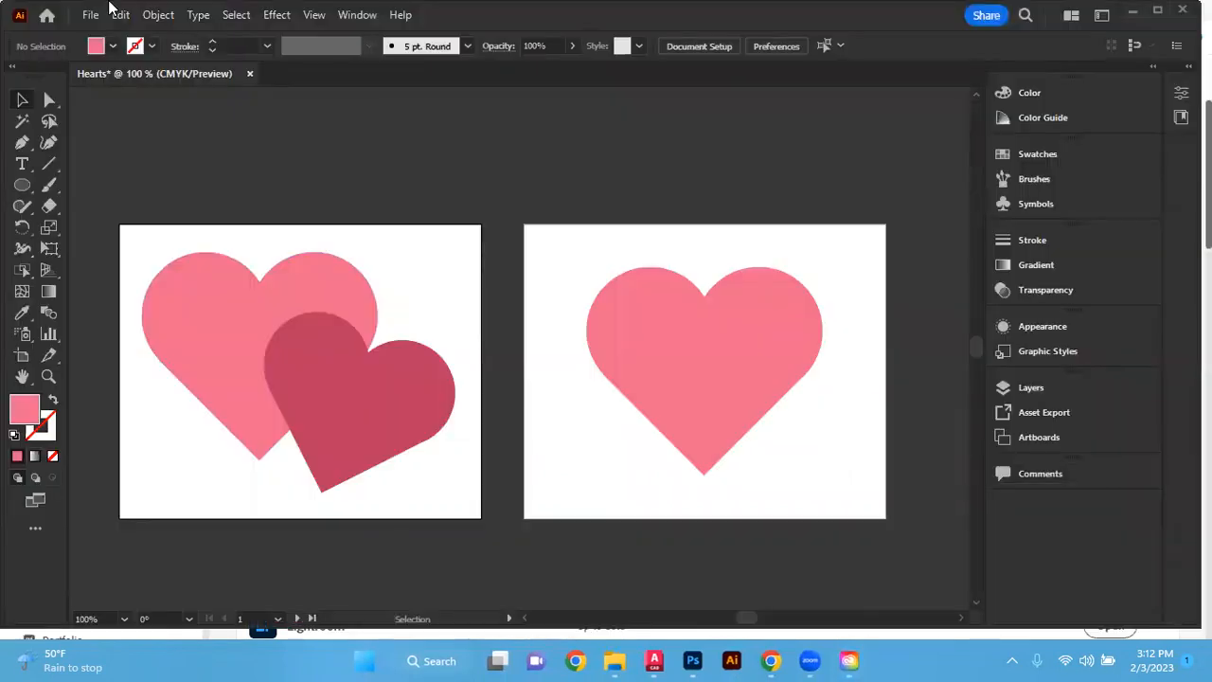
- Create a new 5 x 5 in print document named Hearts from the home screen
{"action": "left_click", "coordinate": [46, 17]}
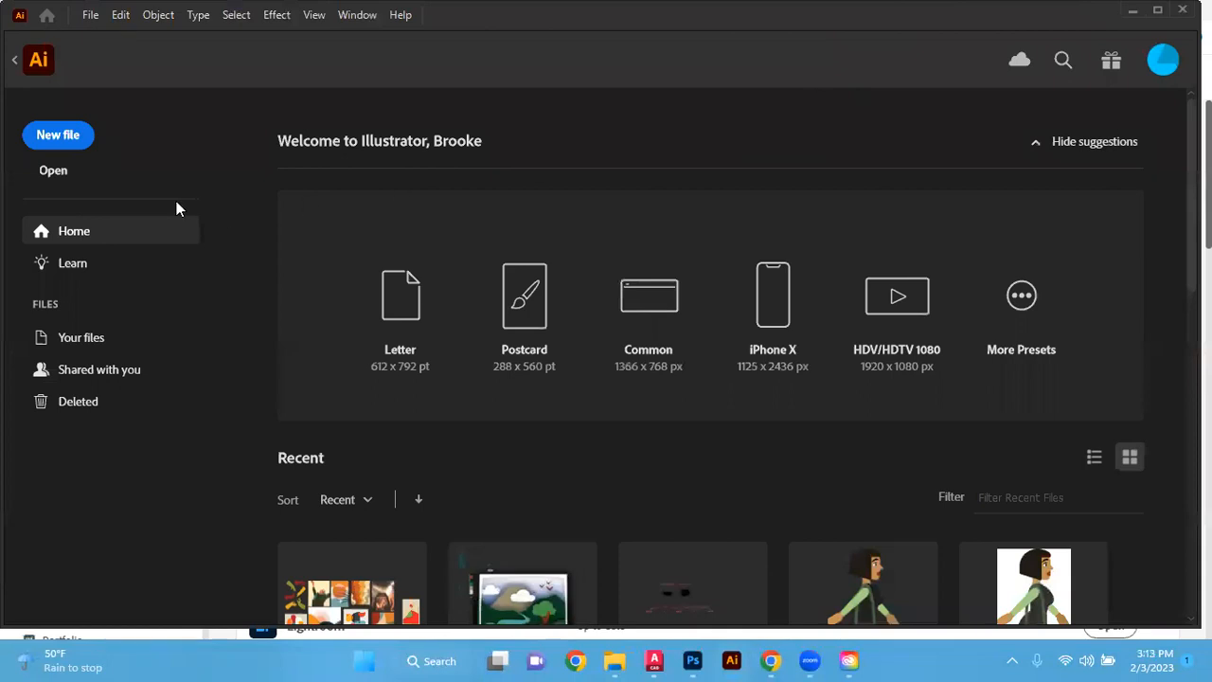
{"action": "left_click", "coordinate": [62, 135]}
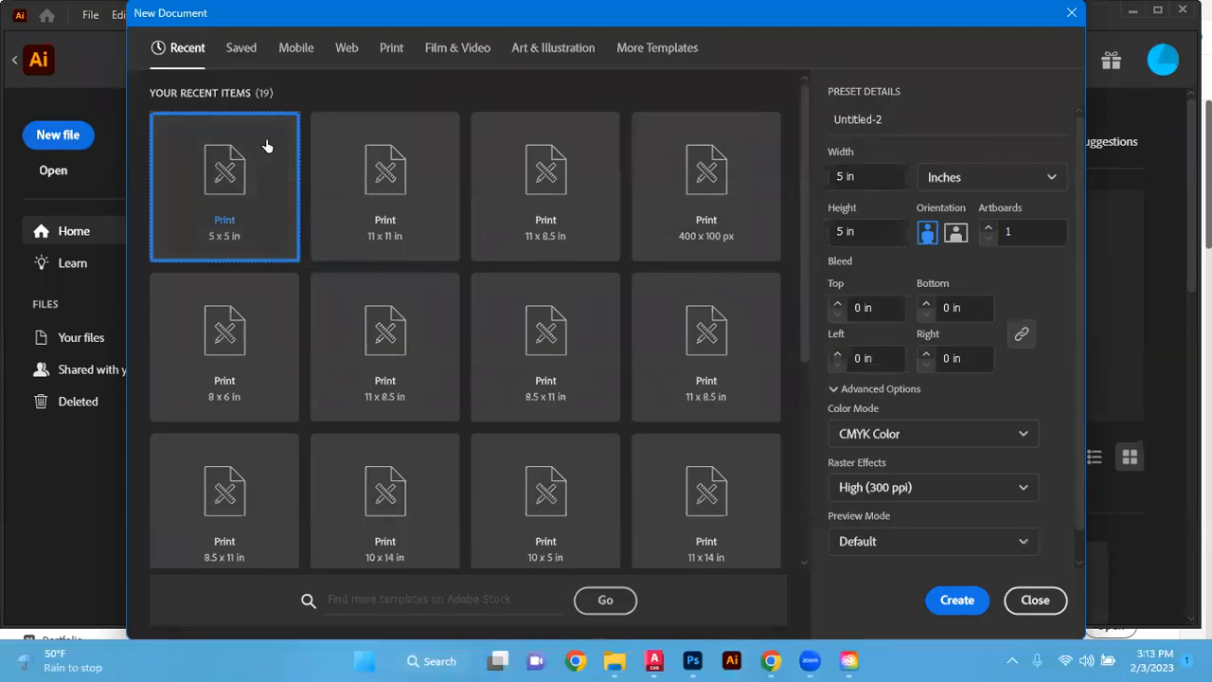
{"action": "left_click", "coordinate": [906, 116]}
{"action": "left_click_drag", "start_coordinate": [906, 115], "coordinate": [777, 118]}
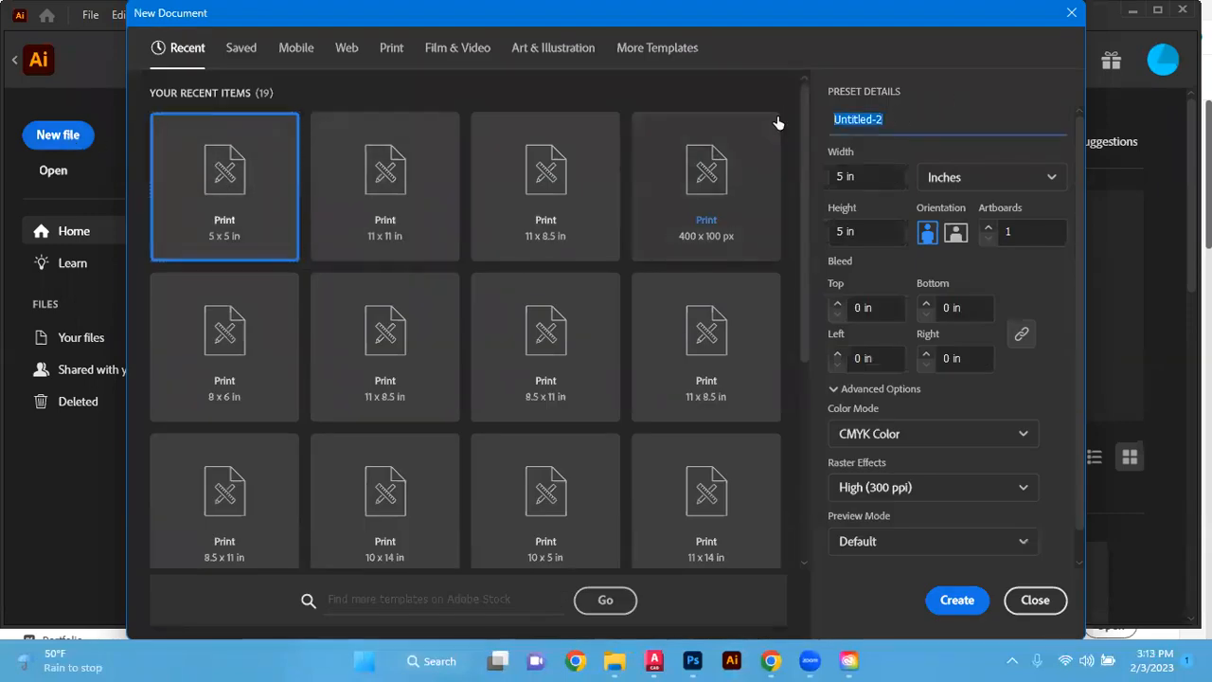
{"action": "type", "text": "Hearts"}
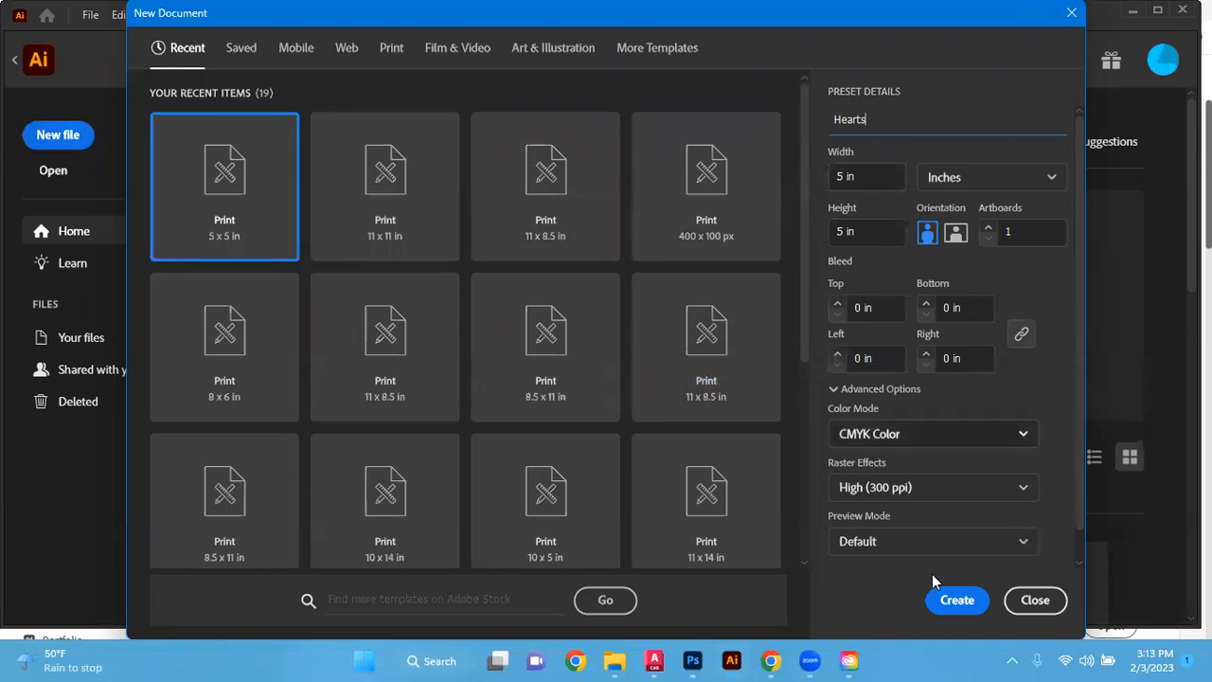
{"action": "left_click", "coordinate": [976, 605]}
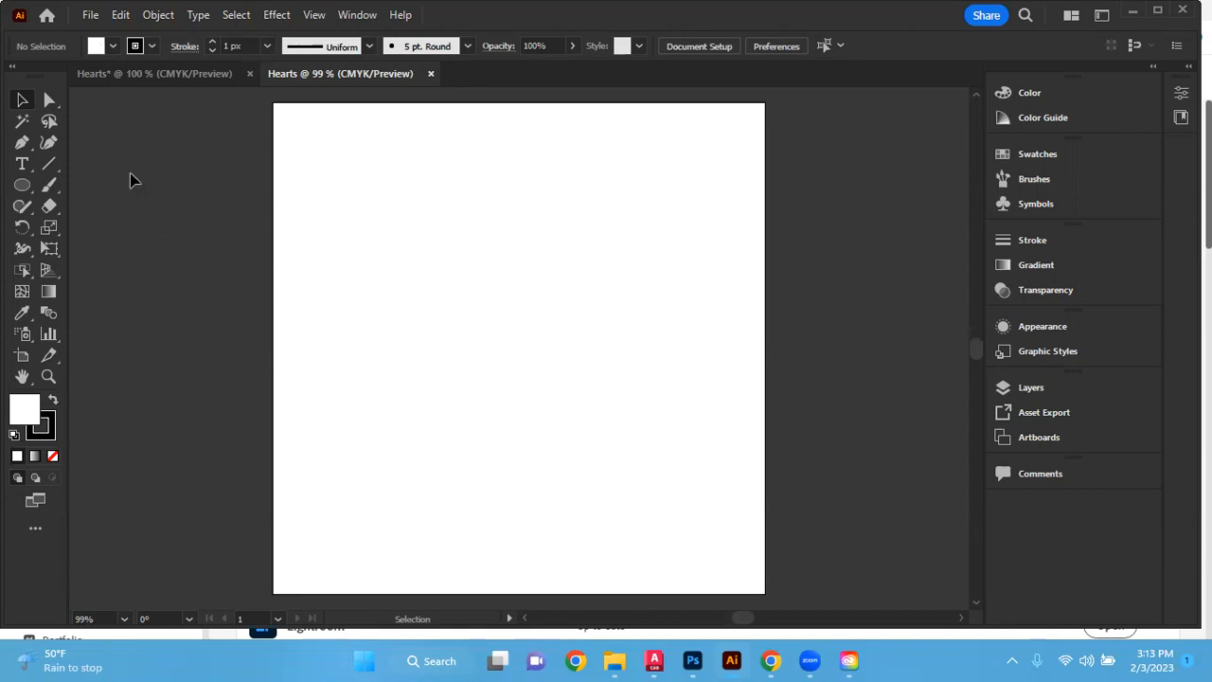
- Set the stroke to none and mix a pink fill of C 0, M 72, Y 18, K 0
{"action": "left_click", "coordinate": [49, 426]}
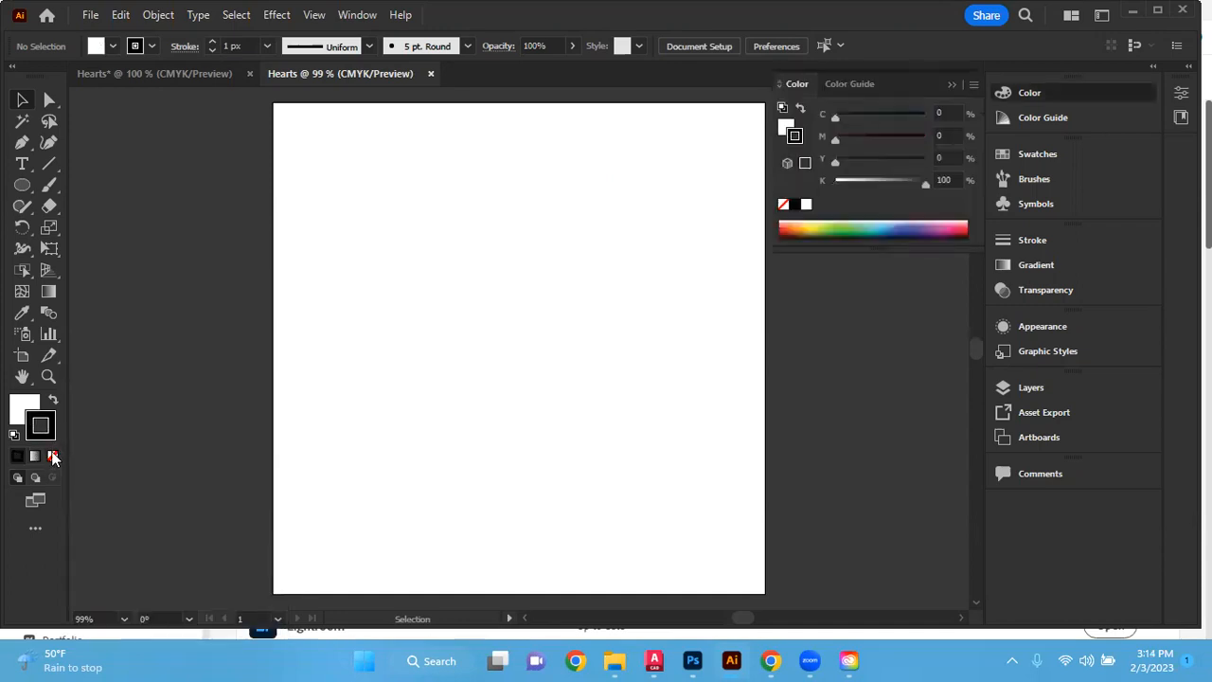
{"action": "left_click", "coordinate": [52, 455]}
{"action": "left_click", "coordinate": [25, 408]}
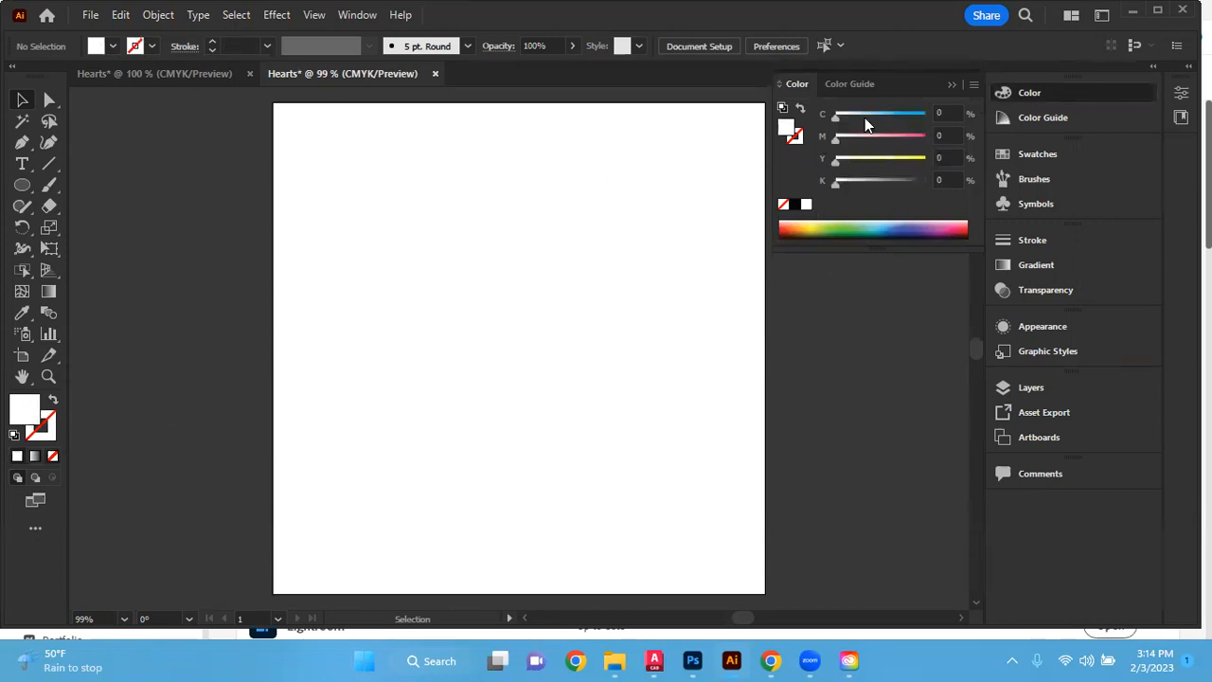
{"action": "left_click", "coordinate": [838, 84]}
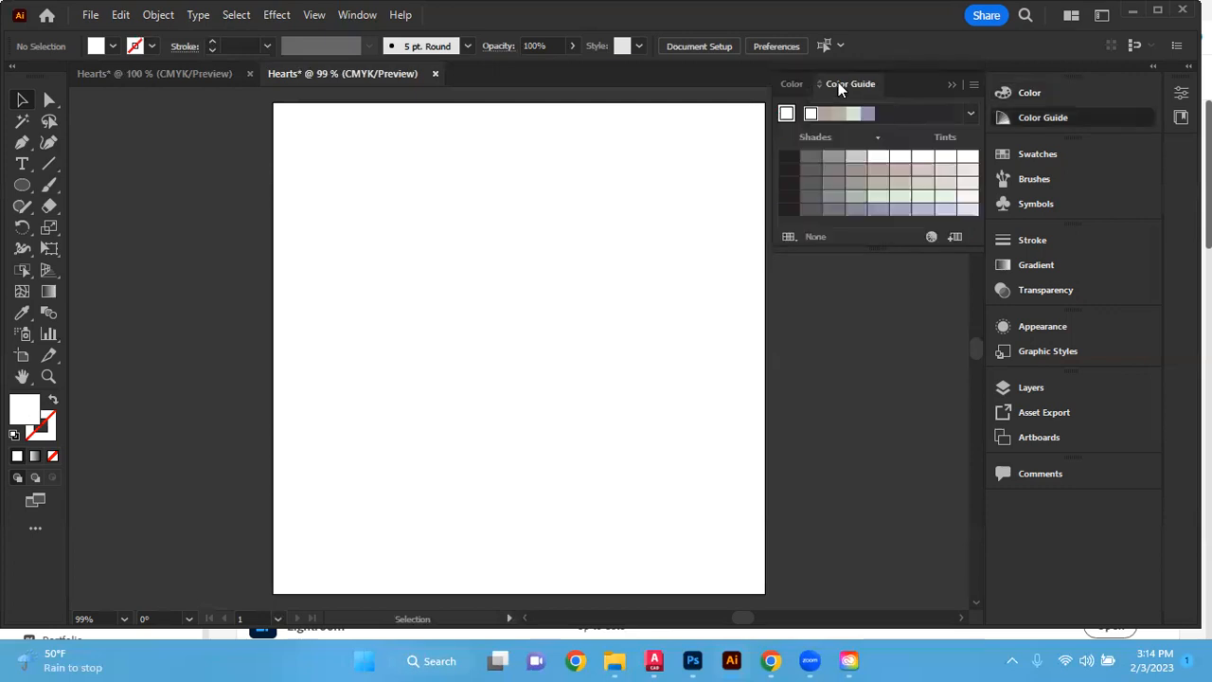
{"action": "left_click", "coordinate": [791, 84]}
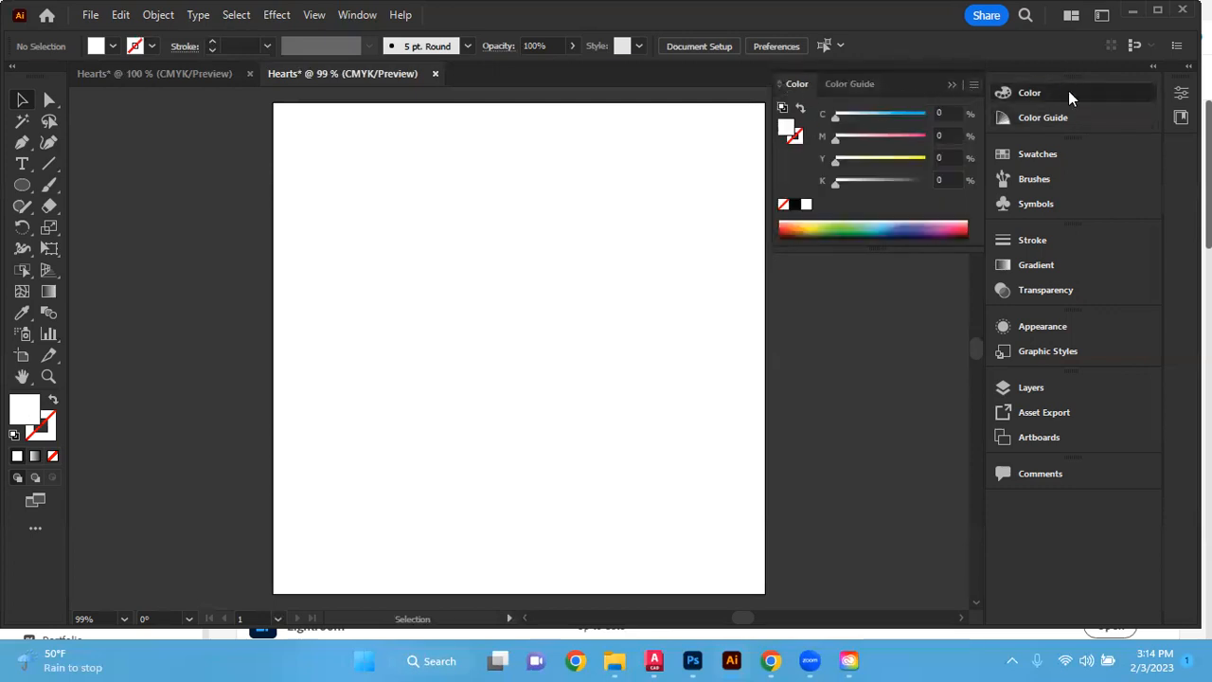
{"action": "left_click_drag", "start_coordinate": [862, 136], "coordinate": [852, 163]}
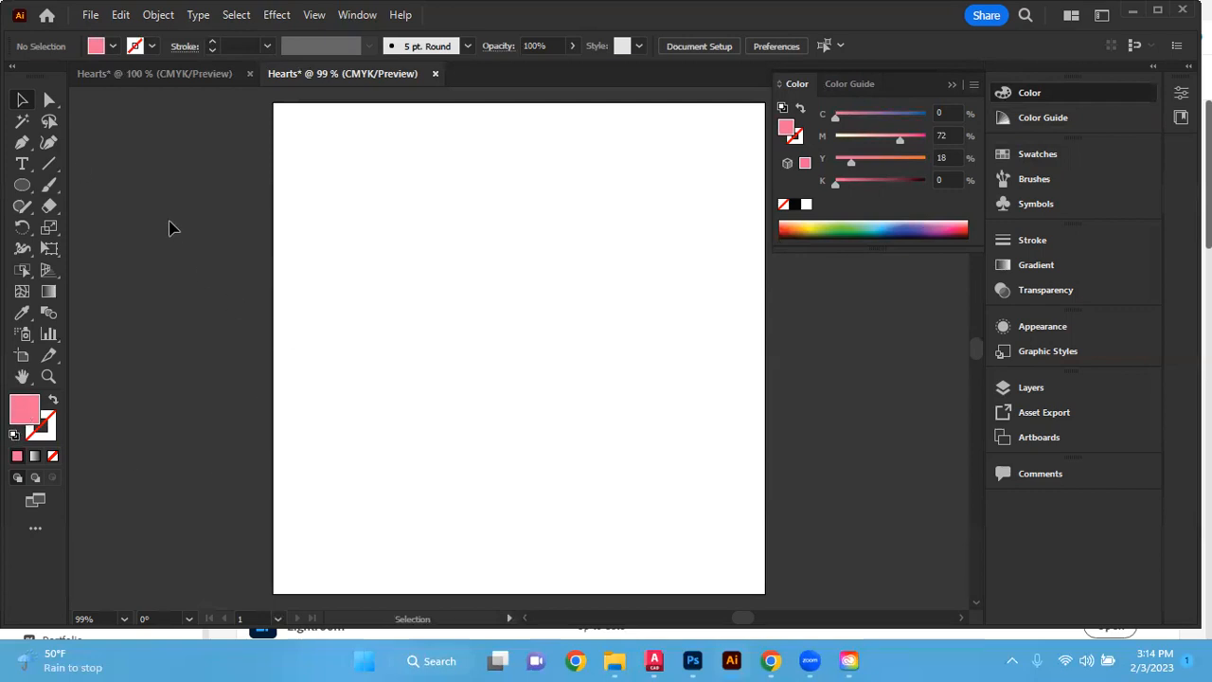
{"action": "left_click", "coordinate": [951, 86]}
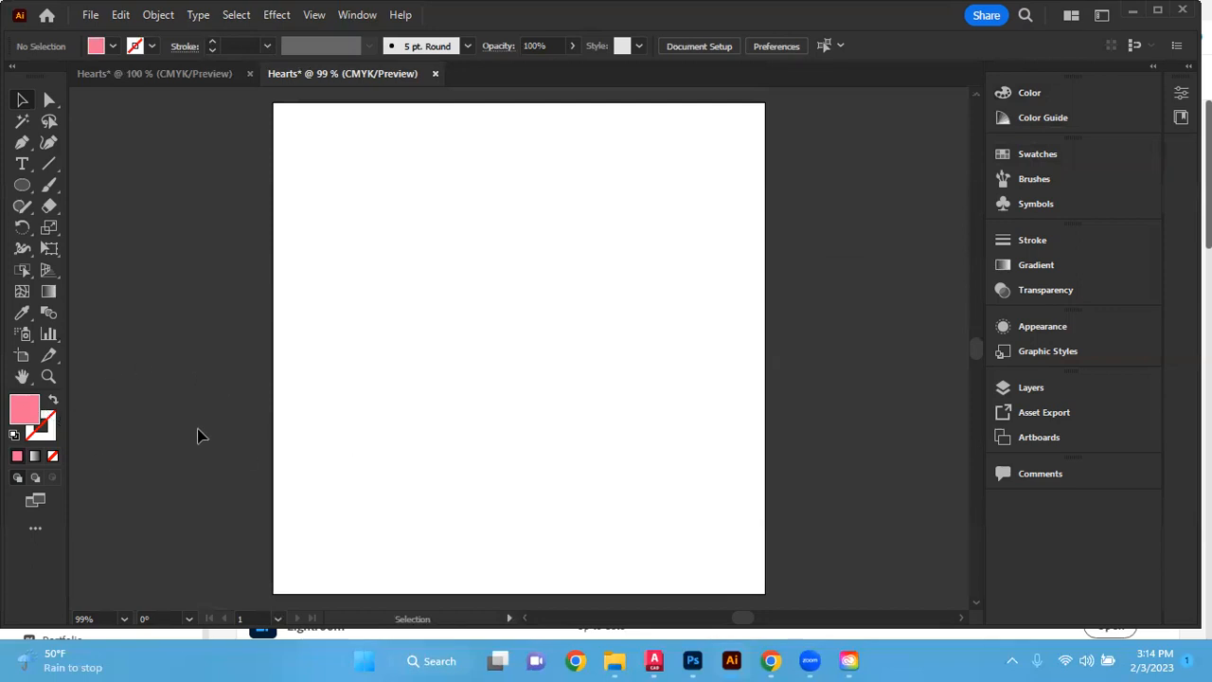
- Draw a pink circle with the Ellipse tool just above the middle of the artboard, discarding the first try
{"action": "left_click", "coordinate": [24, 190]}
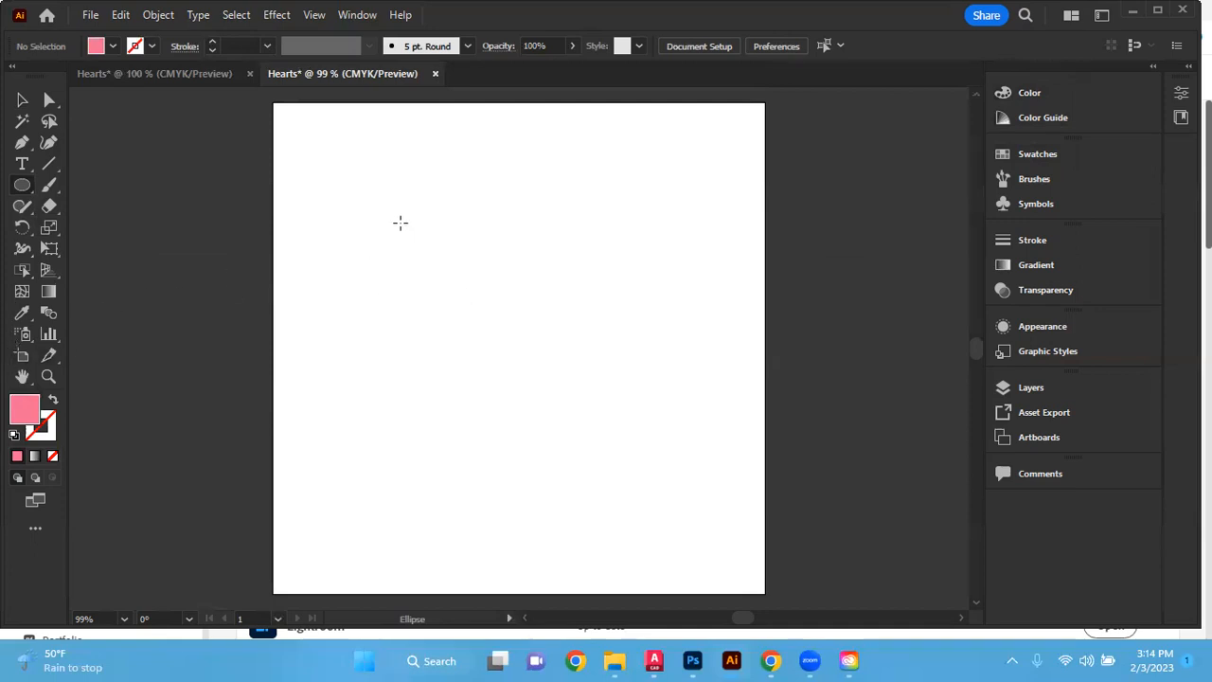
{"action": "mouse_move", "coordinate": [173, 175]}
{"action": "left_mouse_down"}
{"action": "mouse_move", "coordinate": [244, 239]}
{"action": "mouse_move", "coordinate": [254, 206]}
{"action": "mouse_move", "coordinate": [312, 334]}
{"action": "mouse_move", "coordinate": [212, 364]}
{"action": "mouse_move", "coordinate": [267, 296]}
{"action": "mouse_move", "coordinate": [212, 232]}
{"action": "mouse_move", "coordinate": [211, 268]}
{"action": "mouse_move", "coordinate": [378, 428]}
{"action": "mouse_move", "coordinate": [390, 417]}
{"action": "mouse_move", "coordinate": [368, 300]}
{"action": "mouse_move", "coordinate": [385, 421]}
{"action": "mouse_move", "coordinate": [300, 444]}
{"action": "mouse_move", "coordinate": [313, 454]}
{"action": "mouse_move", "coordinate": [530, 449]}
{"action": "mouse_move", "coordinate": [403, 325]}
{"action": "mouse_move", "coordinate": [425, 463]}
{"action": "mouse_move", "coordinate": [331, 330]}
{"action": "mouse_move", "coordinate": [384, 376]}
{"action": "mouse_move", "coordinate": [441, 474]}
{"action": "mouse_move", "coordinate": [316, 362]}
{"action": "mouse_move", "coordinate": [443, 445]}
{"action": "mouse_move", "coordinate": [365, 367]}
{"action": "left_mouse_up"}
{"action": "key", "text": "ctrl+z"}
{"action": "mouse_move", "coordinate": [505, 278]}
{"action": "left_mouse_down"}
{"action": "mouse_move", "coordinate": [581, 369]}
{"action": "mouse_move", "coordinate": [547, 335]}
{"action": "left_mouse_up"}
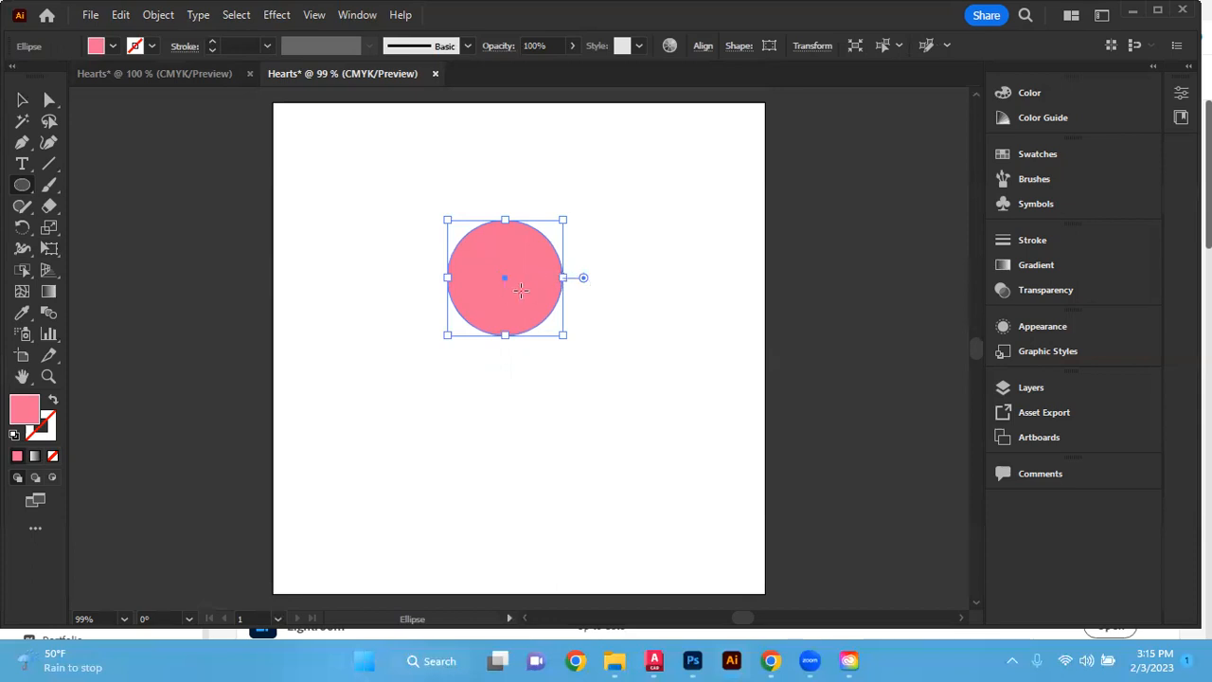
- Duplicate the circle horizontally about 0.77 in to the right so that the two circles overlap
{"action": "left_click", "coordinate": [24, 104]}
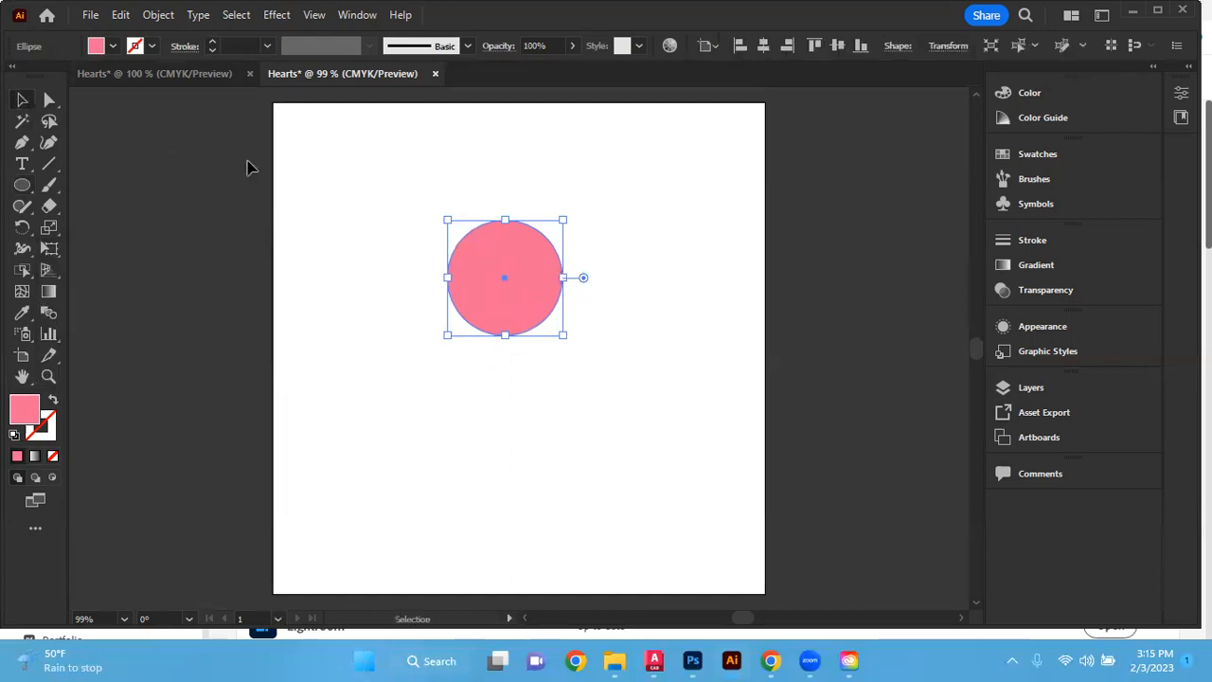
{"action": "left_click", "coordinate": [422, 216]}
{"action": "left_click", "coordinate": [511, 254]}
{"action": "left_click_drag", "start_coordinate": [515, 240], "coordinate": [589, 242]}
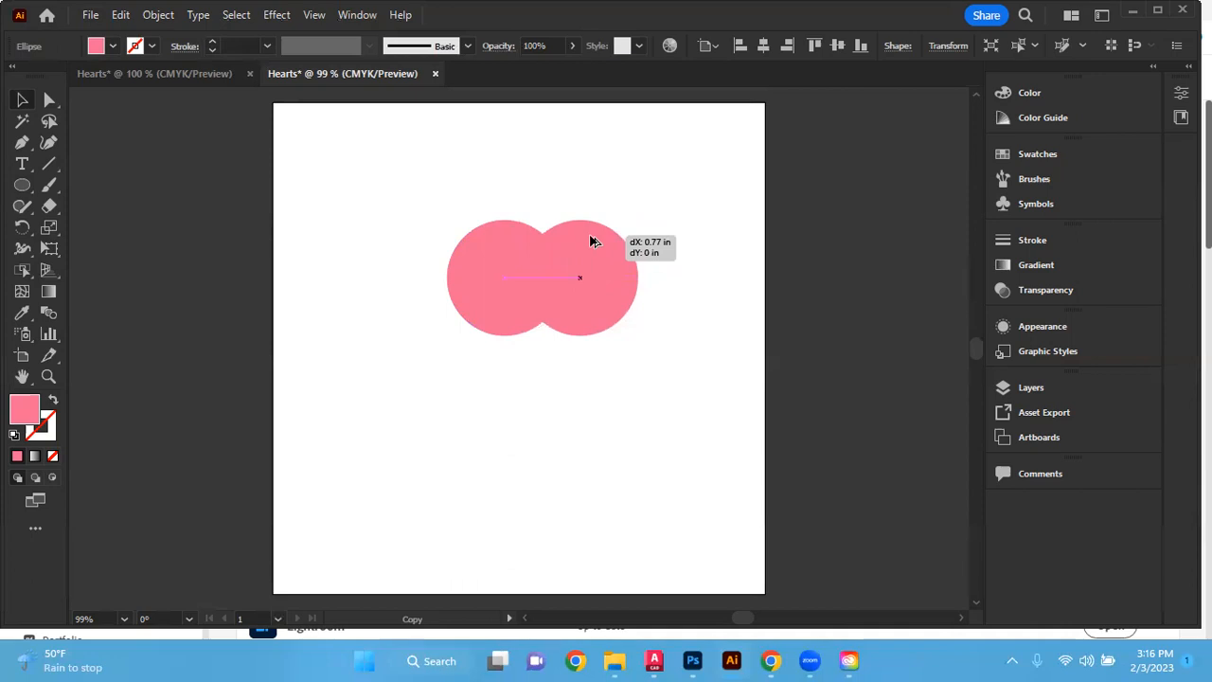
{"action": "left_click_drag", "start_coordinate": [590, 242], "coordinate": [589, 242]}
{"action": "left_click", "coordinate": [588, 192]}
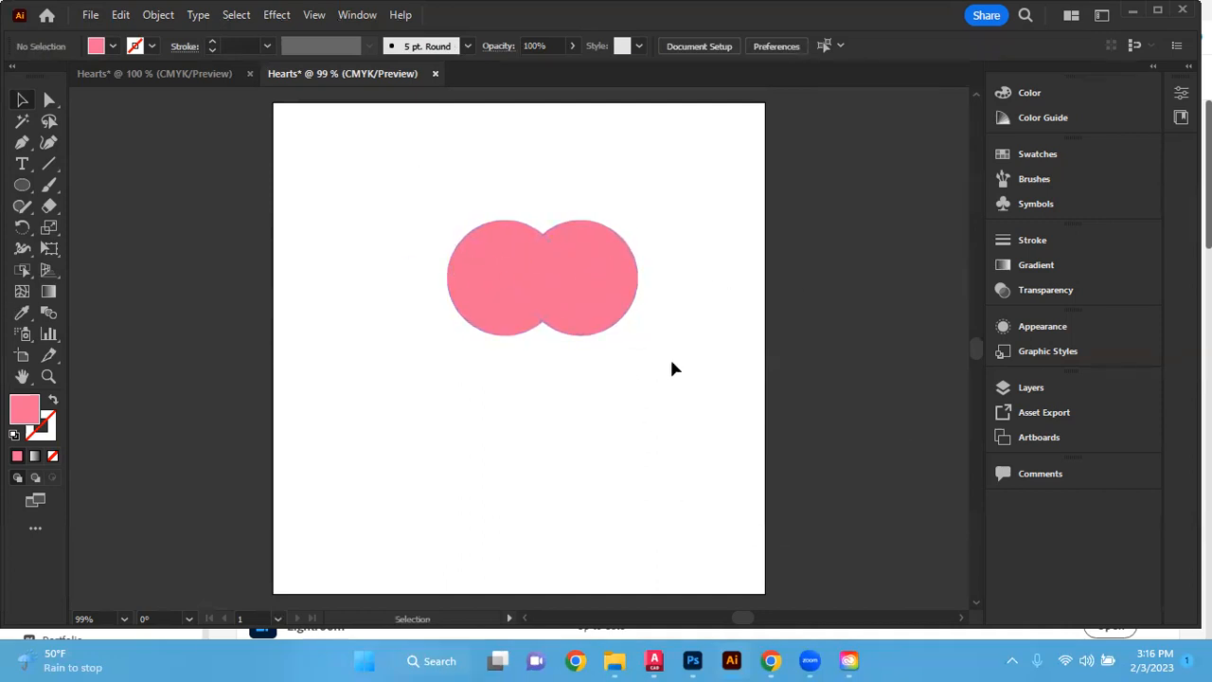
- Adjust the overlap by shifting the right-hand circle horizontally, keeping it level with the other circle
{"action": "mouse_move", "coordinate": [608, 248]}
{"action": "left_mouse_down"}
{"action": "mouse_move", "coordinate": [600, 240]}
{"action": "mouse_move", "coordinate": [620, 236]}
{"action": "mouse_move", "coordinate": [612, 249]}
{"action": "mouse_move", "coordinate": [648, 273]}
{"action": "mouse_move", "coordinate": [587, 248]}
{"action": "left_mouse_up"}
{"action": "left_click", "coordinate": [596, 186]}
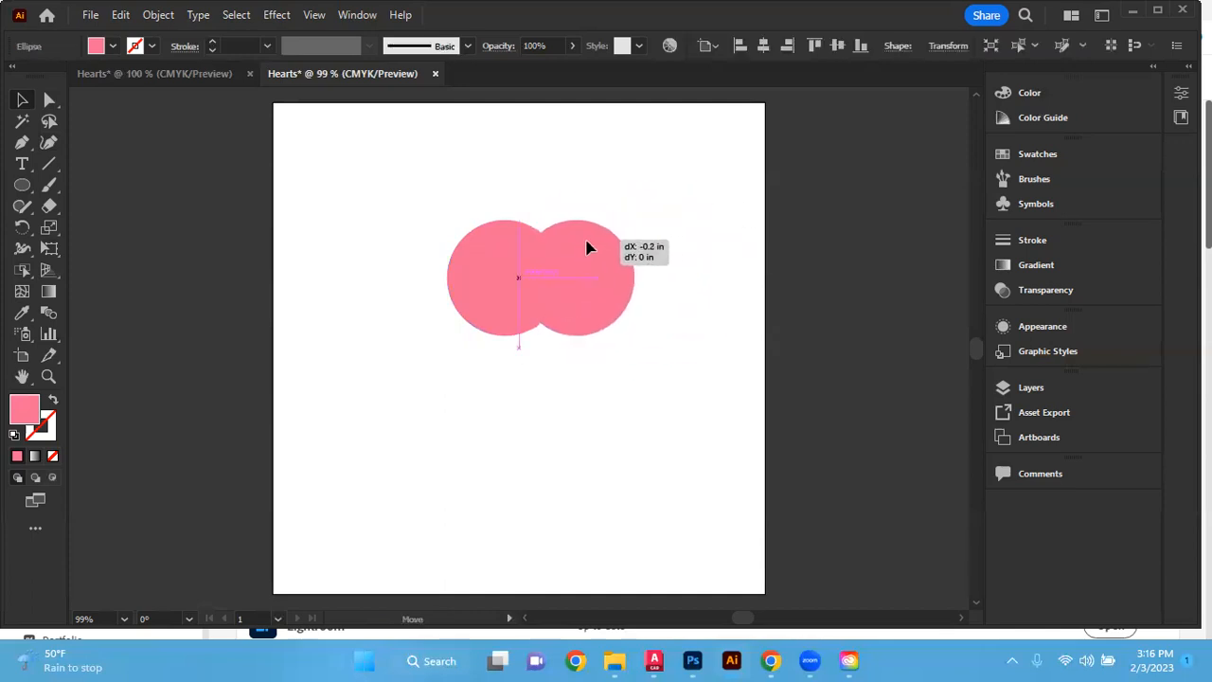
{"action": "mouse_move", "coordinate": [587, 248]}
{"action": "left_mouse_down"}
{"action": "mouse_move", "coordinate": [549, 233]}
{"action": "mouse_move", "coordinate": [598, 243]}
{"action": "mouse_move", "coordinate": [565, 244]}
{"action": "mouse_move", "coordinate": [604, 262]}
{"action": "mouse_move", "coordinate": [576, 252]}
{"action": "mouse_move", "coordinate": [606, 247]}
{"action": "mouse_move", "coordinate": [596, 246]}
{"action": "left_mouse_up"}
{"action": "left_click", "coordinate": [555, 198]}
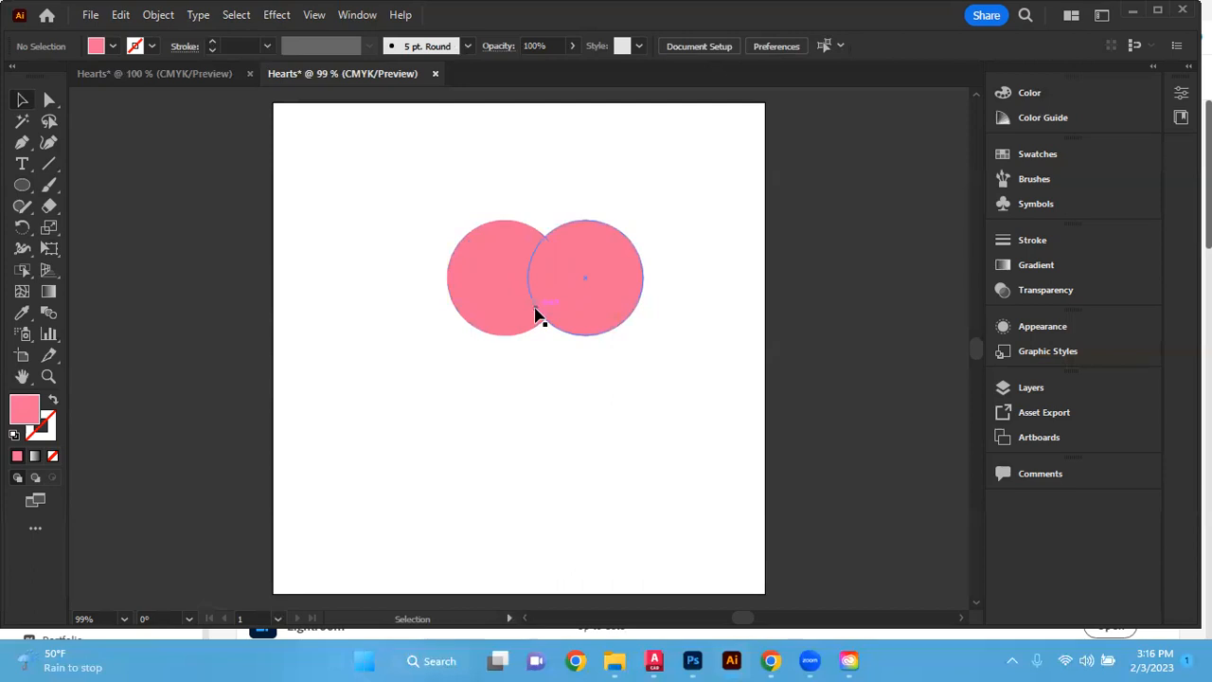
- Draw a pink square with the Rectangle tool, starting about 0.5 in from the artboard's left and top edges
{"action": "left_click", "coordinate": [26, 191]}
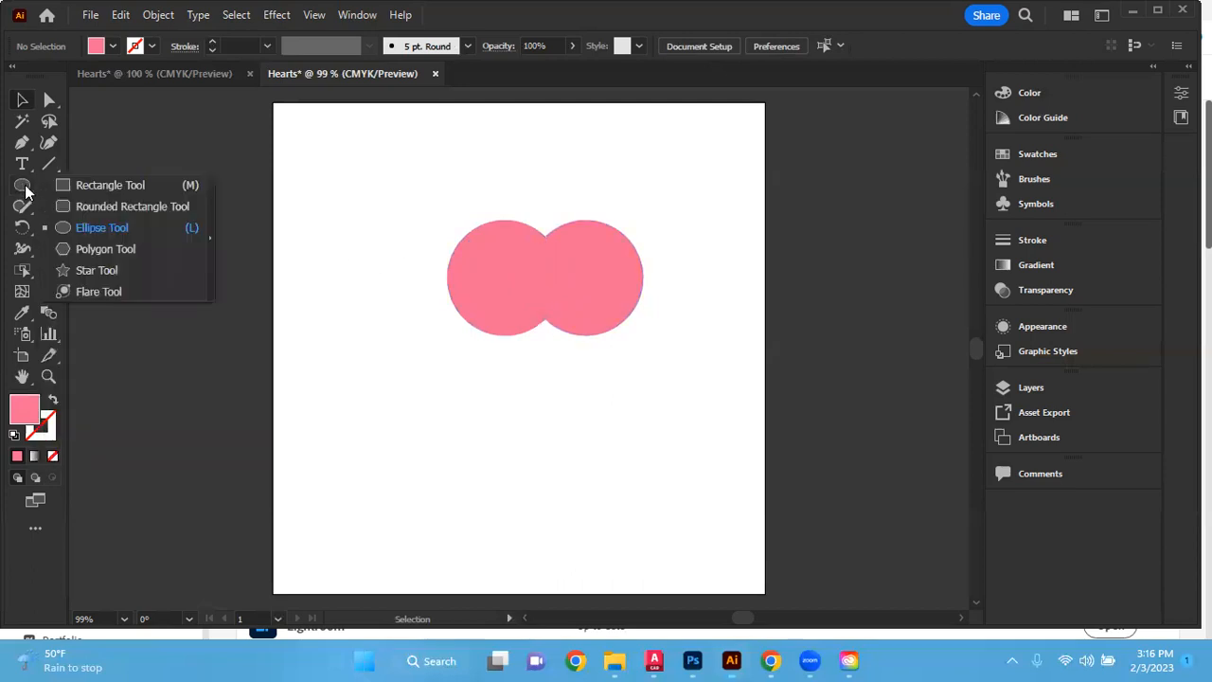
{"action": "left_click", "coordinate": [86, 187]}
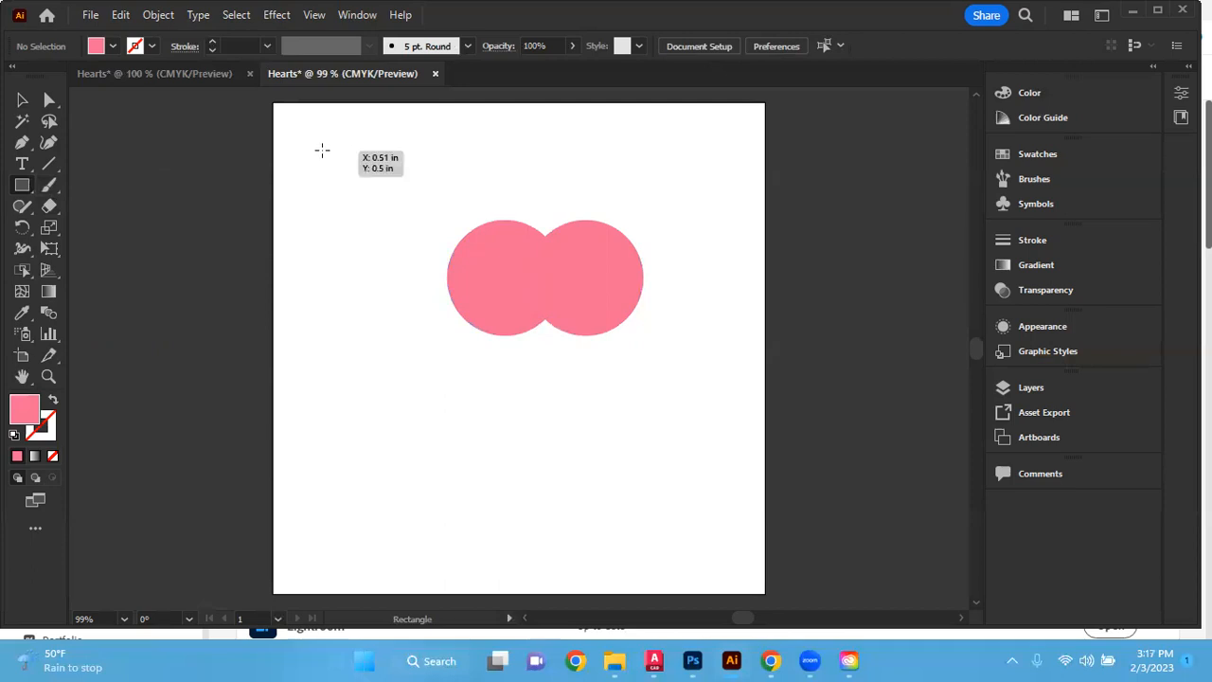
{"action": "left_click_drag", "start_coordinate": [319, 148], "coordinate": [427, 225]}
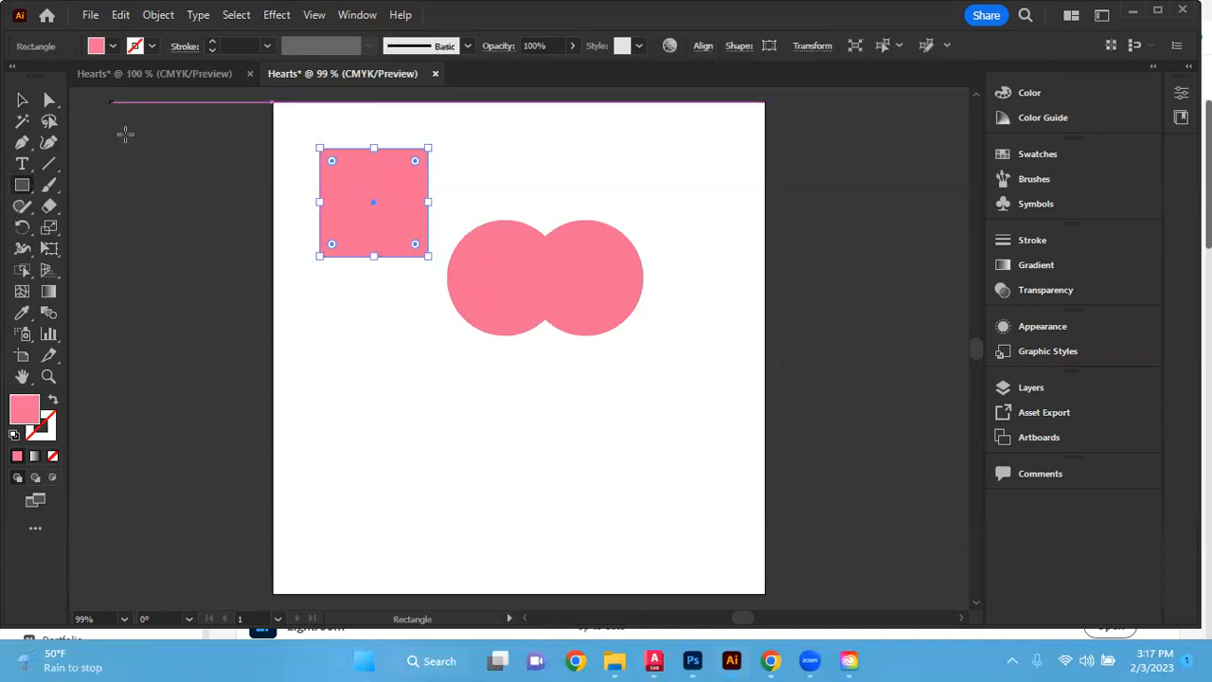
- Move the square below the circles, centred on their overlap, and rotate it to 315° so it forms a diamond
{"action": "left_click", "coordinate": [23, 99]}
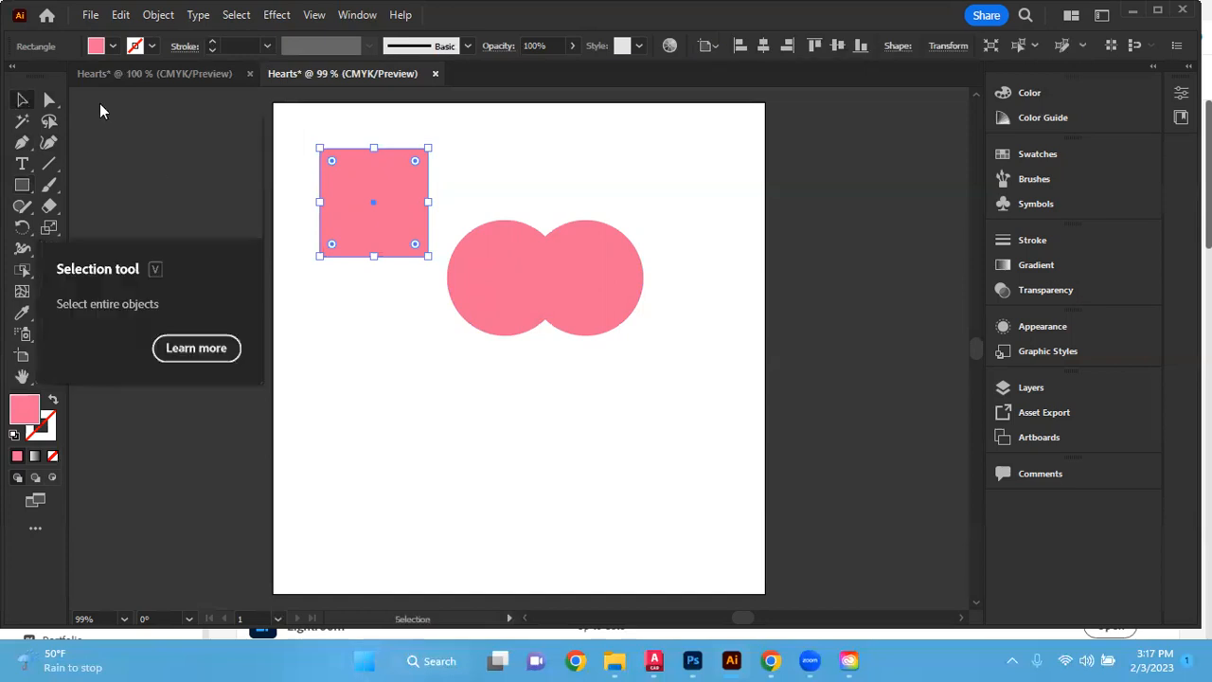
{"action": "left_click_drag", "start_coordinate": [381, 179], "coordinate": [549, 384]}
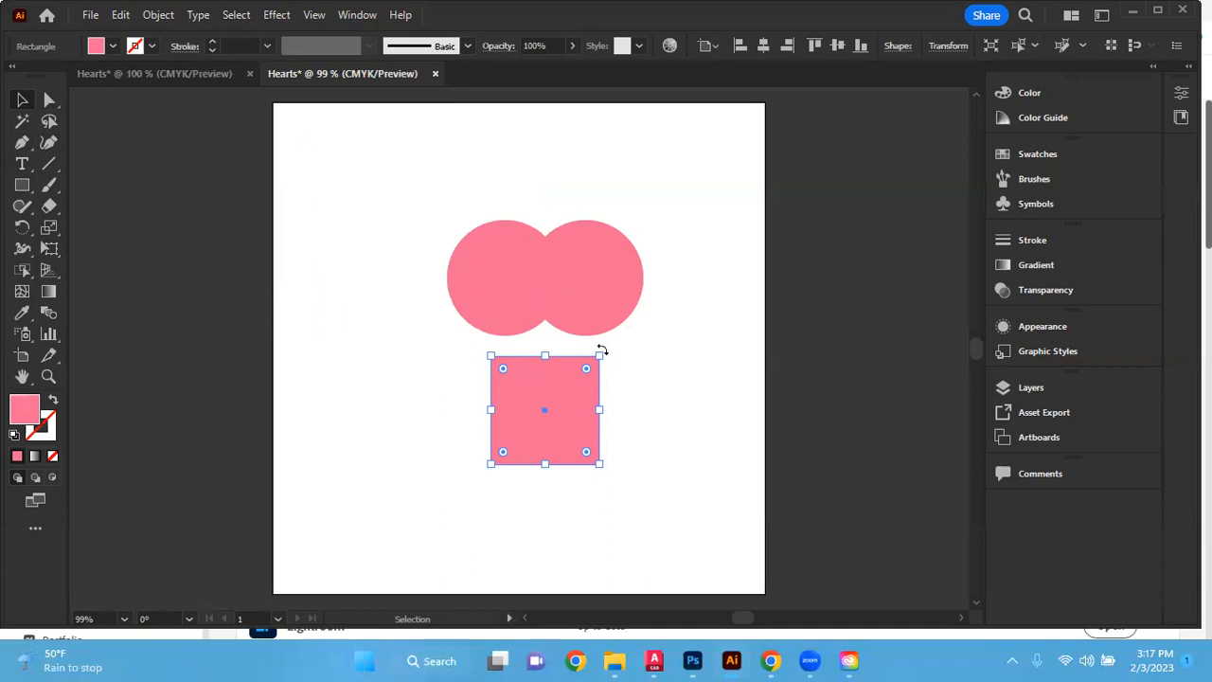
{"action": "left_click_drag", "start_coordinate": [601, 351], "coordinate": [624, 390]}
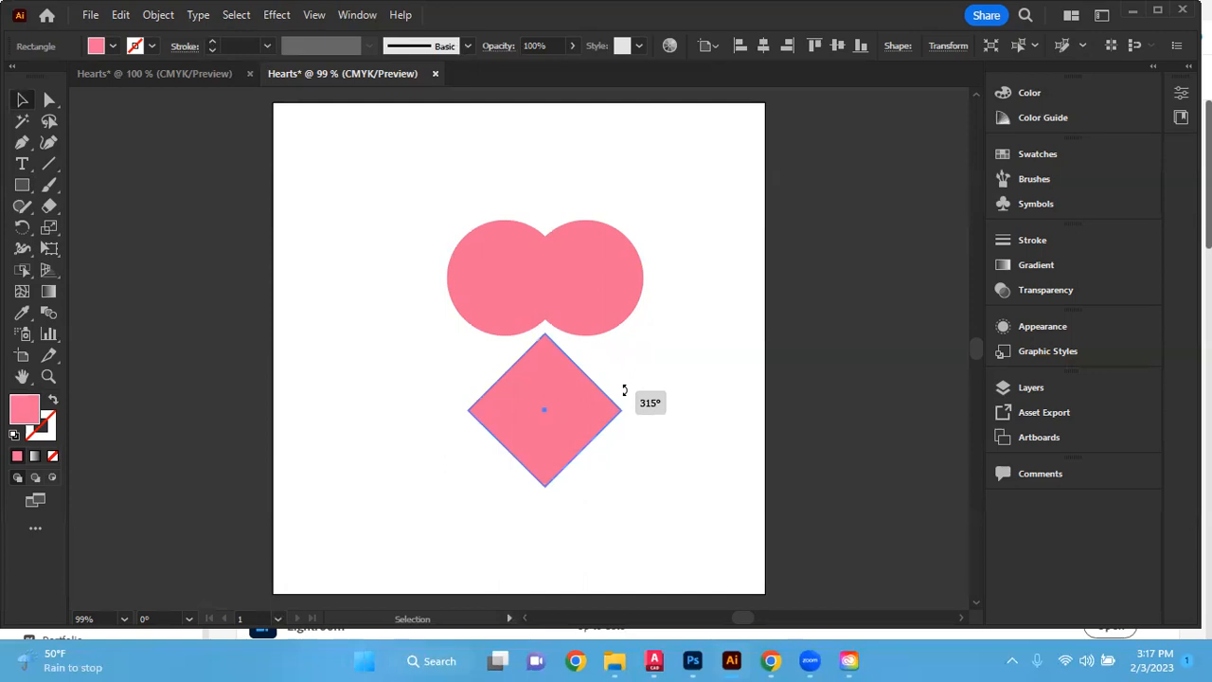
{"action": "mouse_move", "coordinate": [624, 390]}
{"action": "left_mouse_down"}
{"action": "mouse_move", "coordinate": [614, 336]}
{"action": "mouse_move", "coordinate": [631, 395]}
{"action": "mouse_move", "coordinate": [632, 377]}
{"action": "mouse_move", "coordinate": [615, 419]}
{"action": "mouse_move", "coordinate": [601, 335]}
{"action": "mouse_move", "coordinate": [625, 410]}
{"action": "mouse_move", "coordinate": [596, 458]}
{"action": "mouse_move", "coordinate": [603, 346]}
{"action": "mouse_move", "coordinate": [615, 408]}
{"action": "mouse_move", "coordinate": [619, 351]}
{"action": "mouse_move", "coordinate": [634, 414]}
{"action": "mouse_move", "coordinate": [629, 393]}
{"action": "left_mouse_up"}
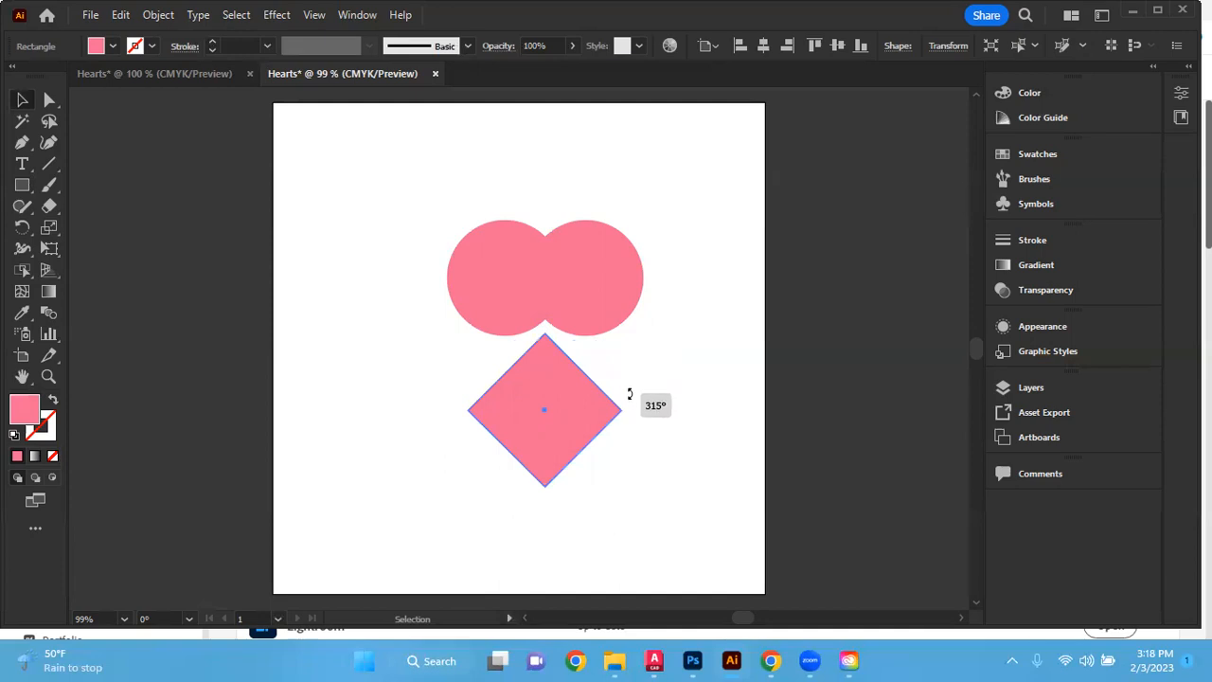
- Enlarge the rotated square slightly and move it up over the two circles so the three shapes form a heart
{"action": "left_click_drag", "start_coordinate": [629, 393], "coordinate": [629, 392]}
{"action": "left_click", "coordinate": [24, 102]}
{"action": "left_click", "coordinate": [648, 393]}
{"action": "left_click_drag", "start_coordinate": [563, 387], "coordinate": [651, 380]}
{"action": "left_click_drag", "start_coordinate": [584, 363], "coordinate": [574, 292]}
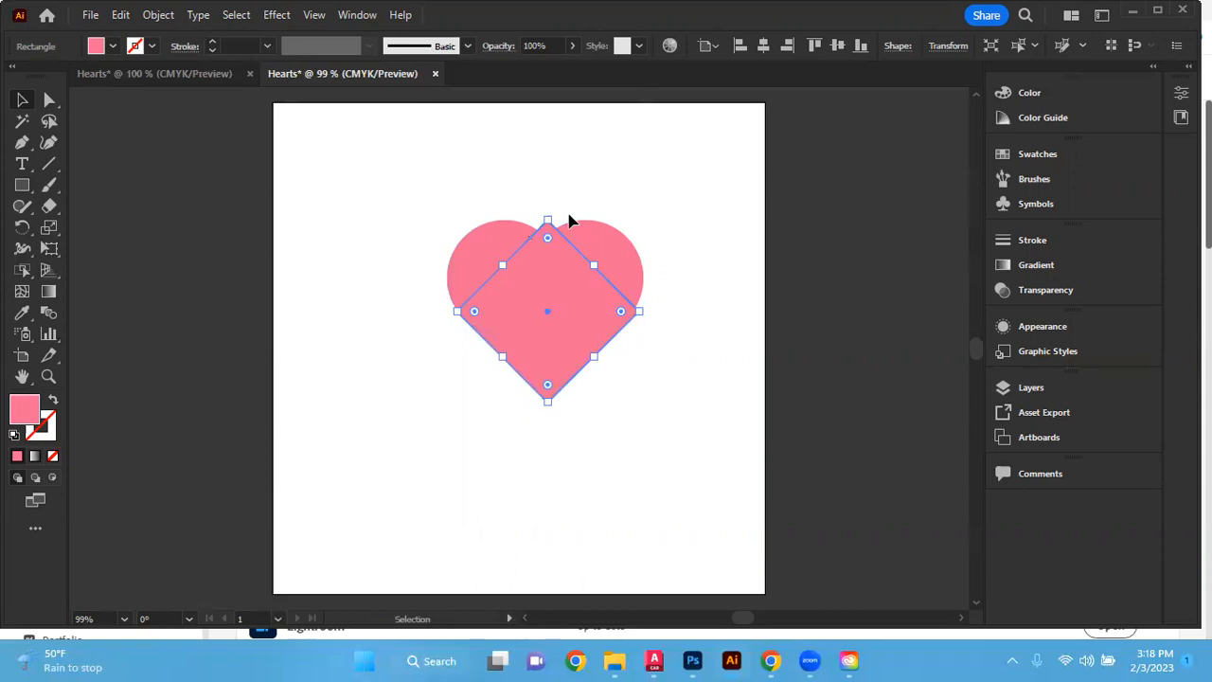
{"action": "left_click", "coordinate": [695, 341]}
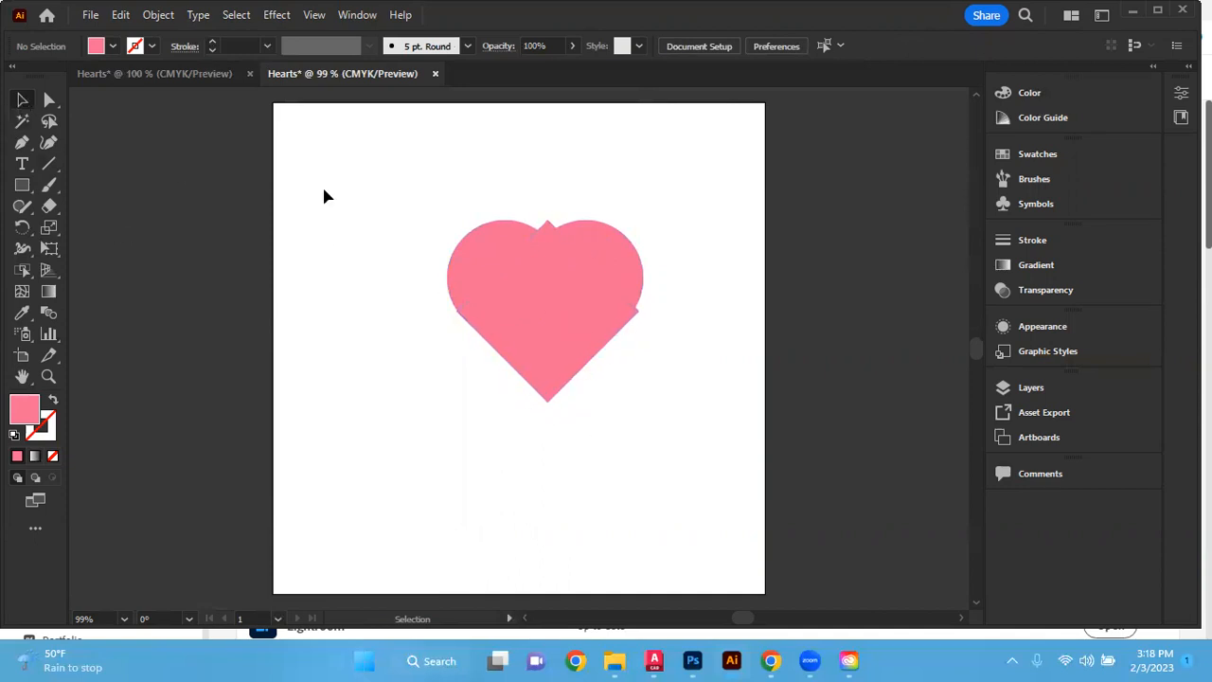
- Swap fill and stroke on all three shapes so they show as pink outlines without a fill
{"action": "left_click_drag", "start_coordinate": [428, 214], "coordinate": [741, 503]}
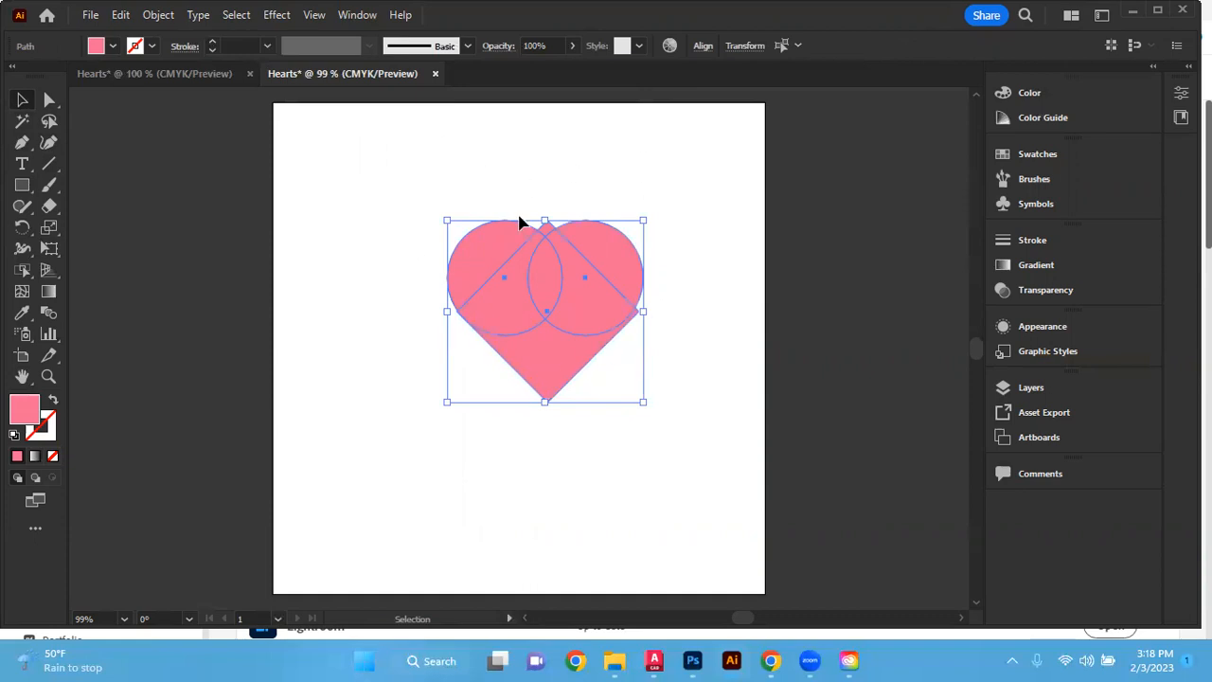
{"action": "left_click", "coordinate": [53, 402]}
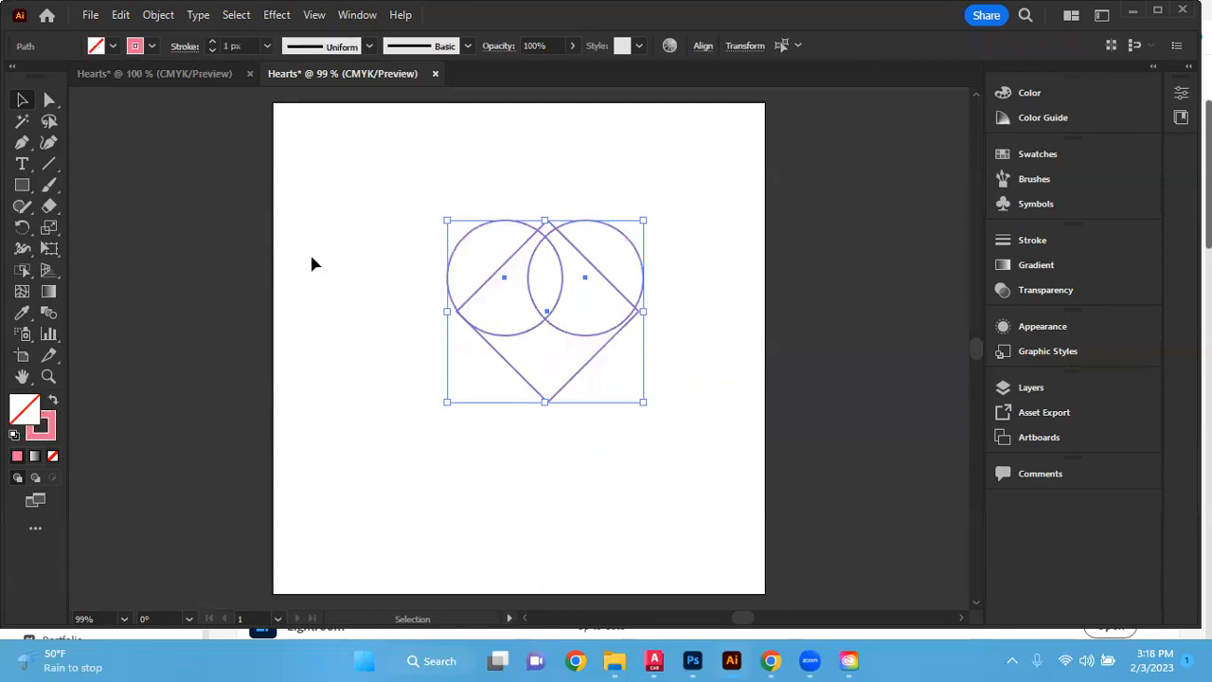
{"action": "key", "text": "a"}
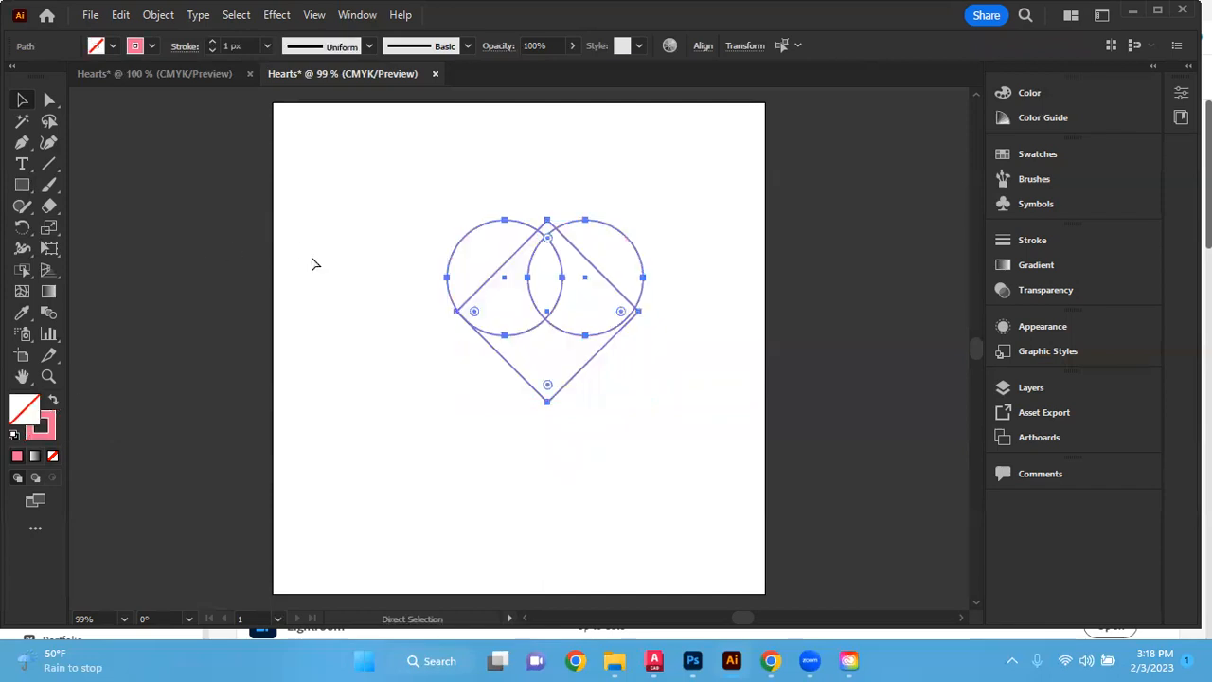
{"action": "key", "text": "ctrl+plus"}
{"action": "key", "text": "ctrl+plus"}
{"action": "key", "text": "v"}
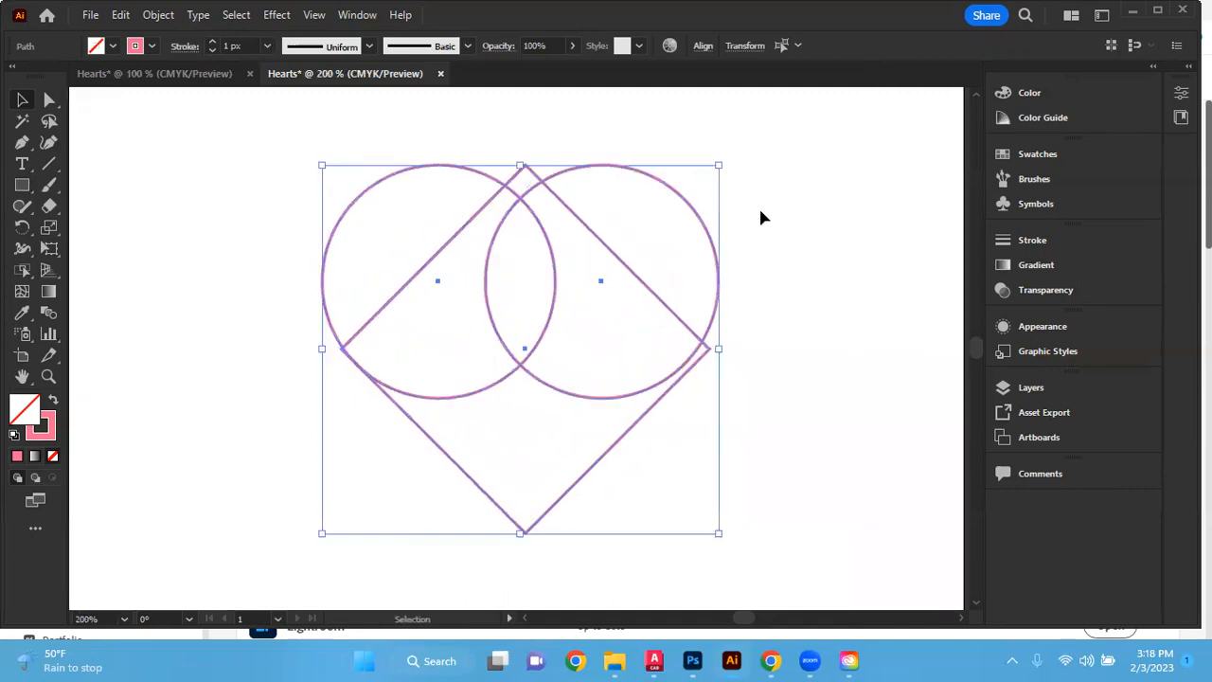
{"action": "left_click", "coordinate": [783, 210]}
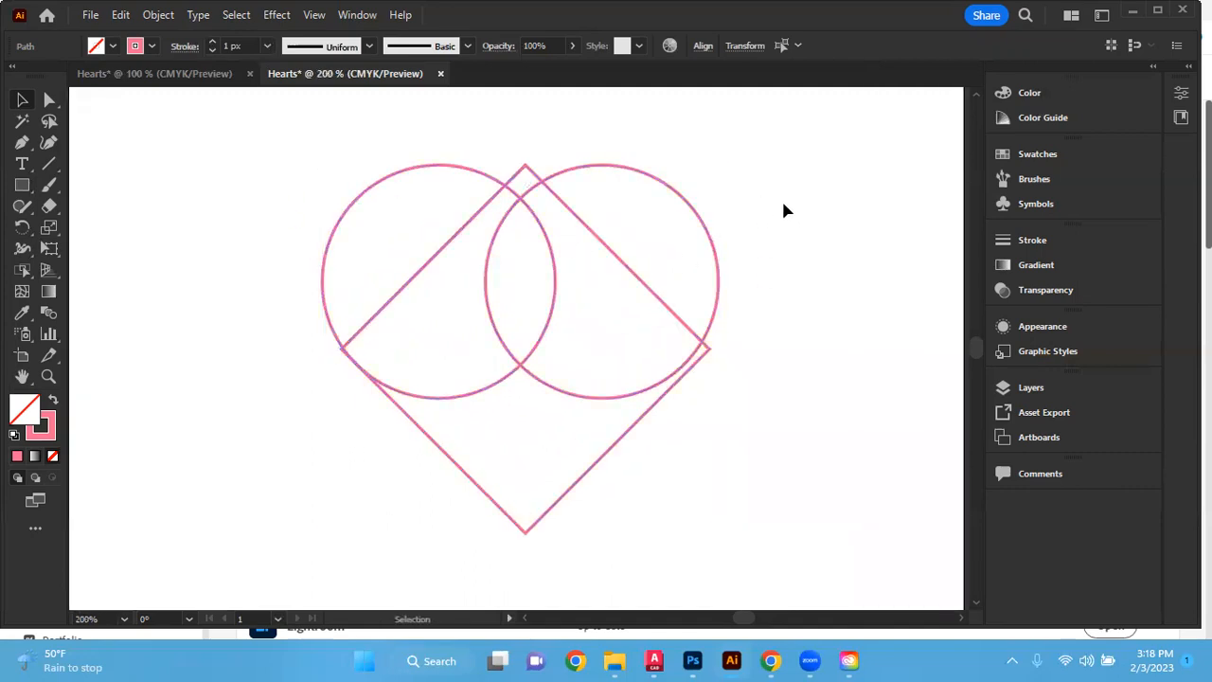
- Scale the diamond down slightly and proportionally so its side corners meet the outer edges of the two circles
{"action": "left_click", "coordinate": [610, 454]}
{"action": "left_click_drag", "start_coordinate": [704, 344], "coordinate": [707, 342]}
{"action": "left_click_drag", "start_coordinate": [579, 470], "coordinate": [576, 473]}
{"action": "left_click", "coordinate": [697, 428]}
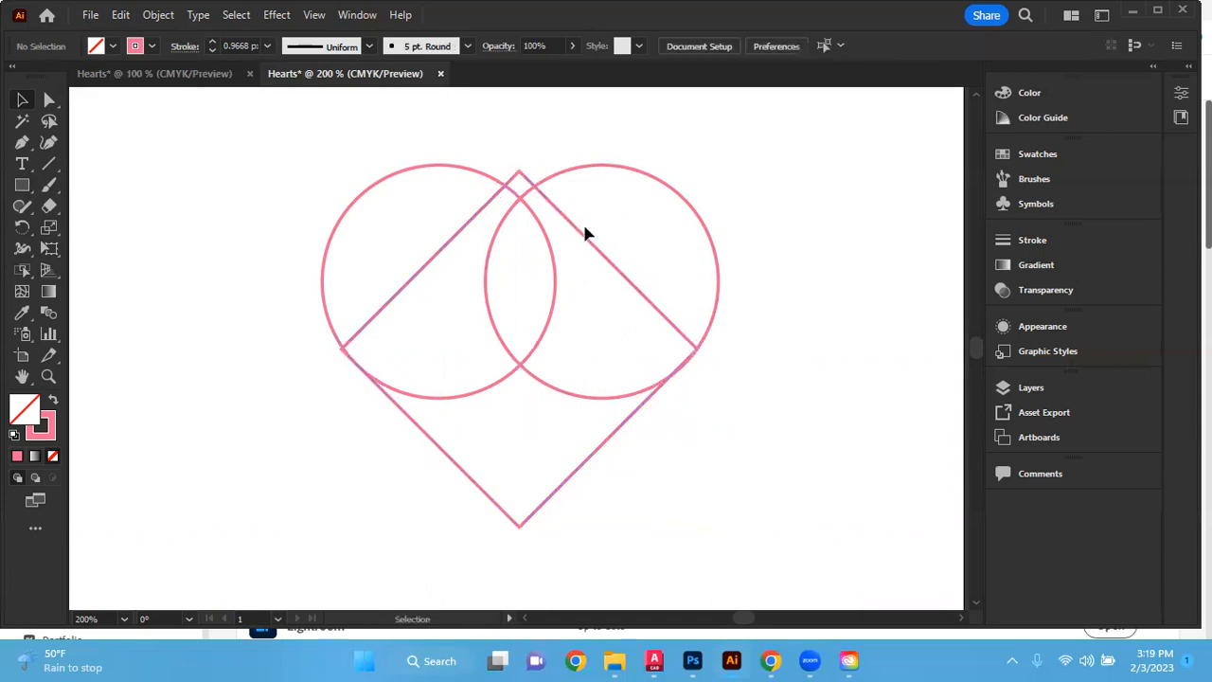
- Group the two overlapping circles
{"action": "left_click", "coordinate": [417, 172]}
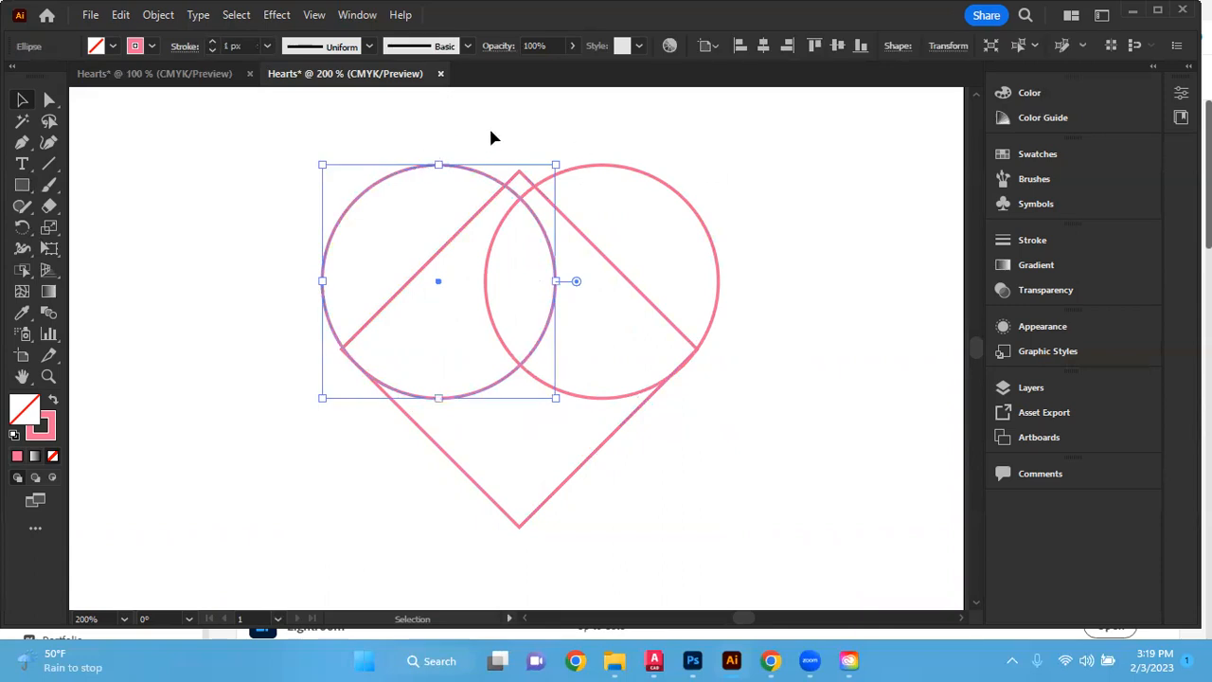
{"action": "left_click", "coordinate": [747, 237]}
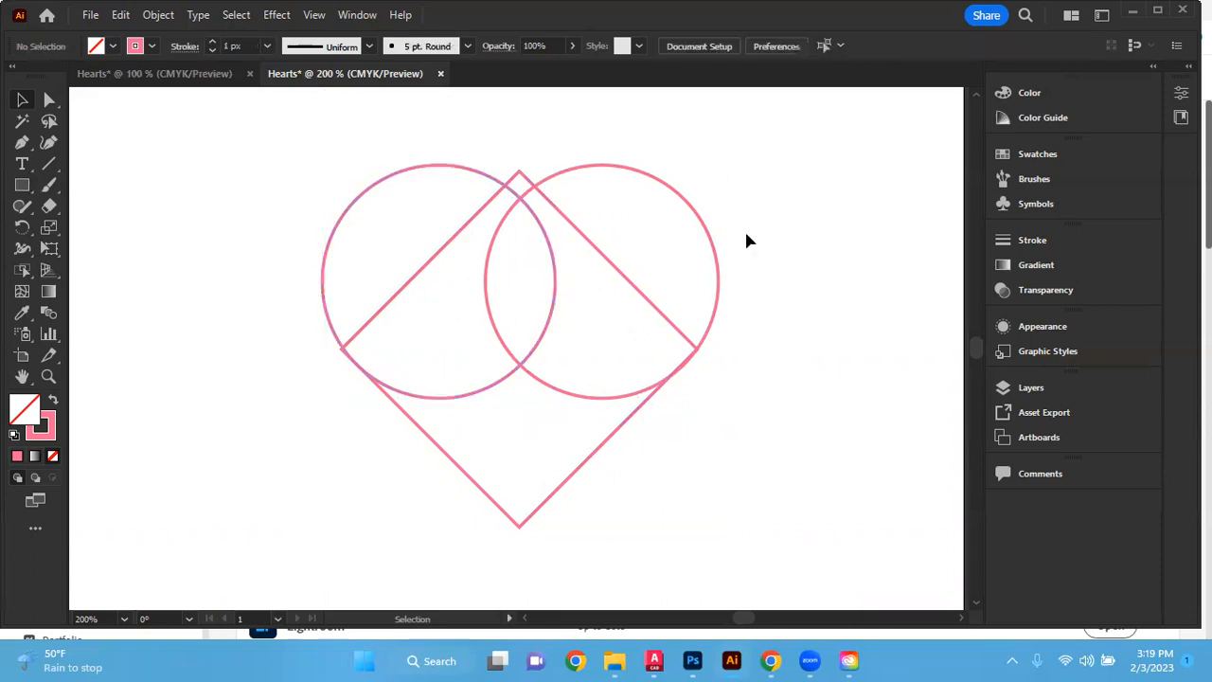
{"action": "left_click", "coordinate": [407, 167]}
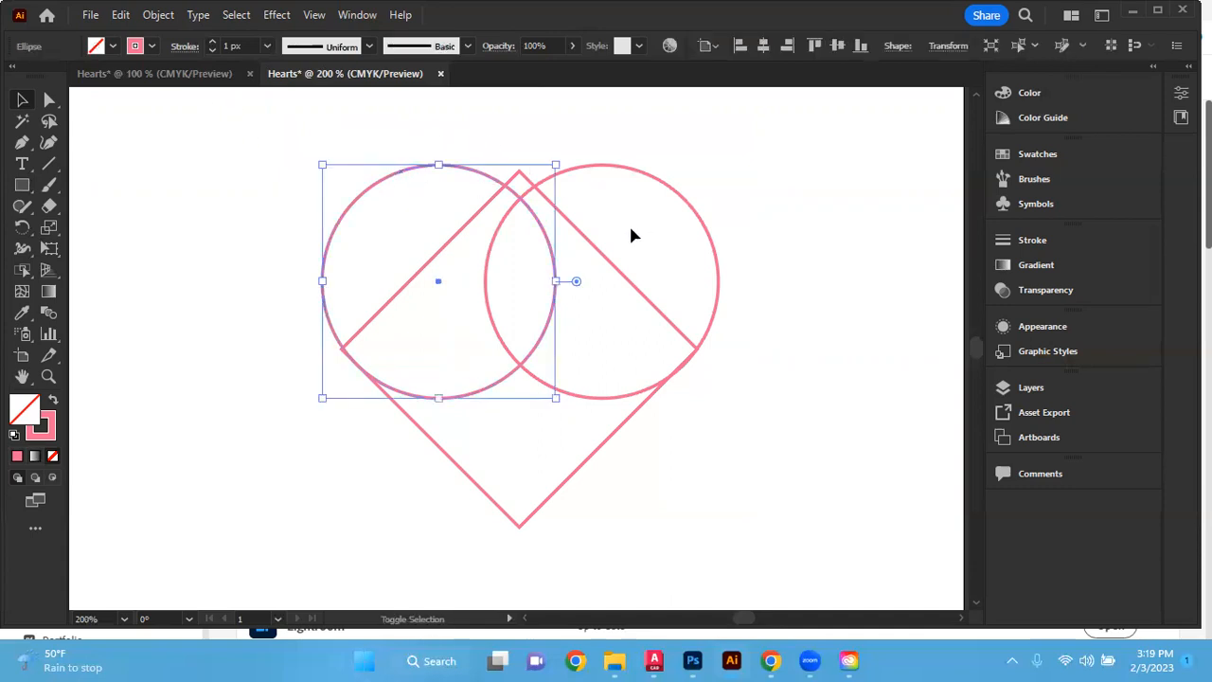
{"action": "left_click", "coordinate": [644, 176], "text": "shift"}
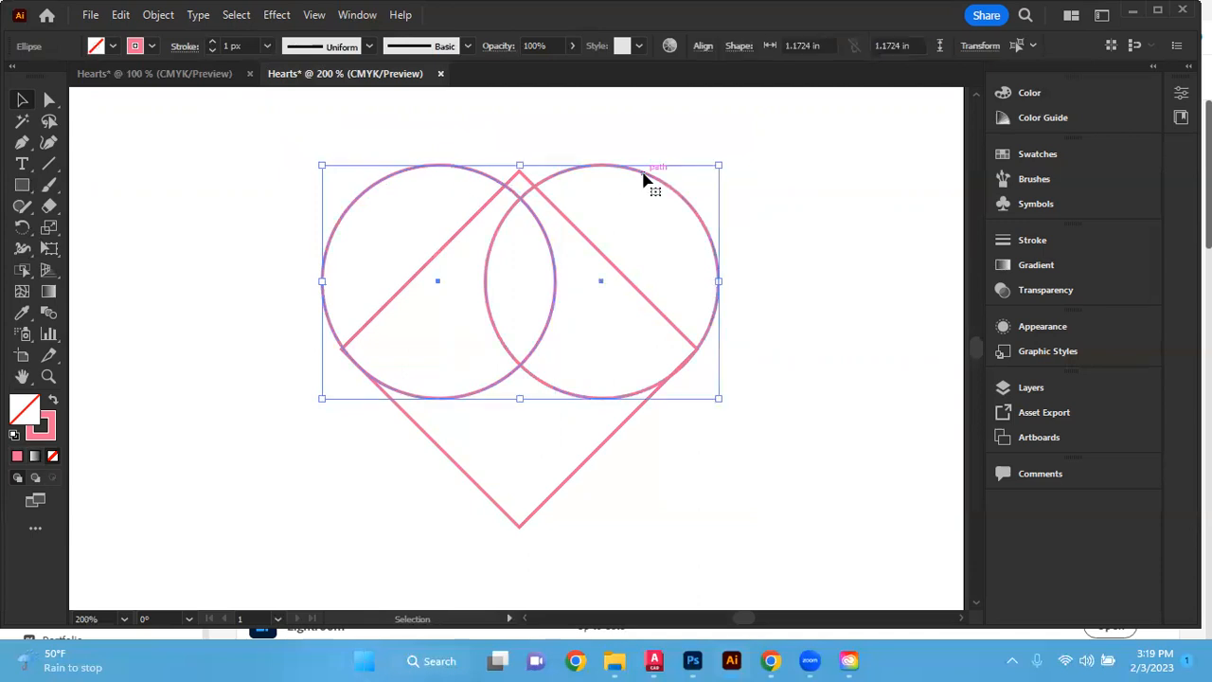
{"action": "right_click", "coordinate": [644, 179]}
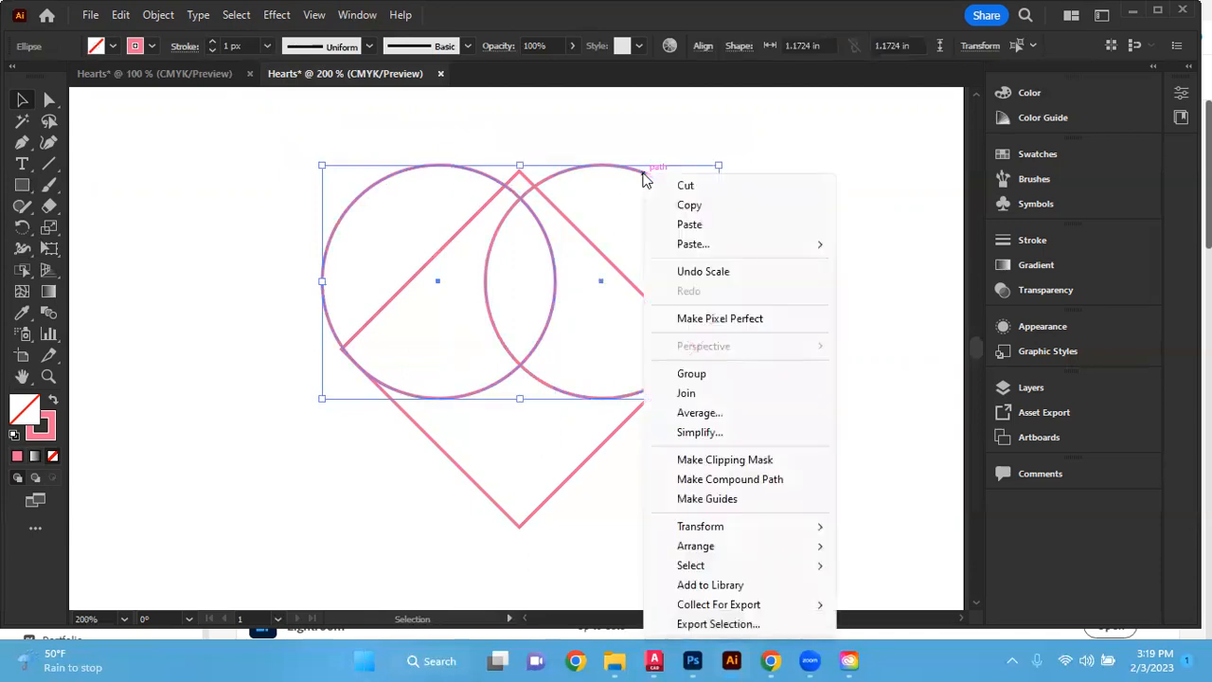
{"action": "left_click", "coordinate": [691, 376]}
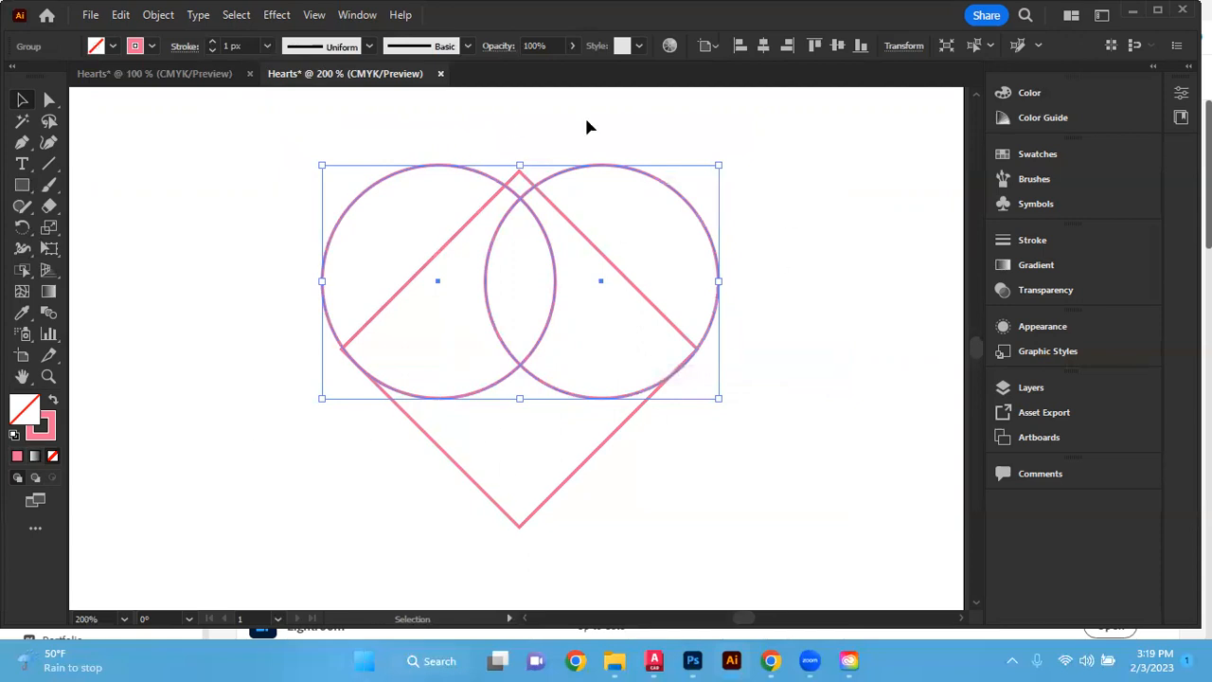
{"action": "left_click", "coordinate": [391, 127]}
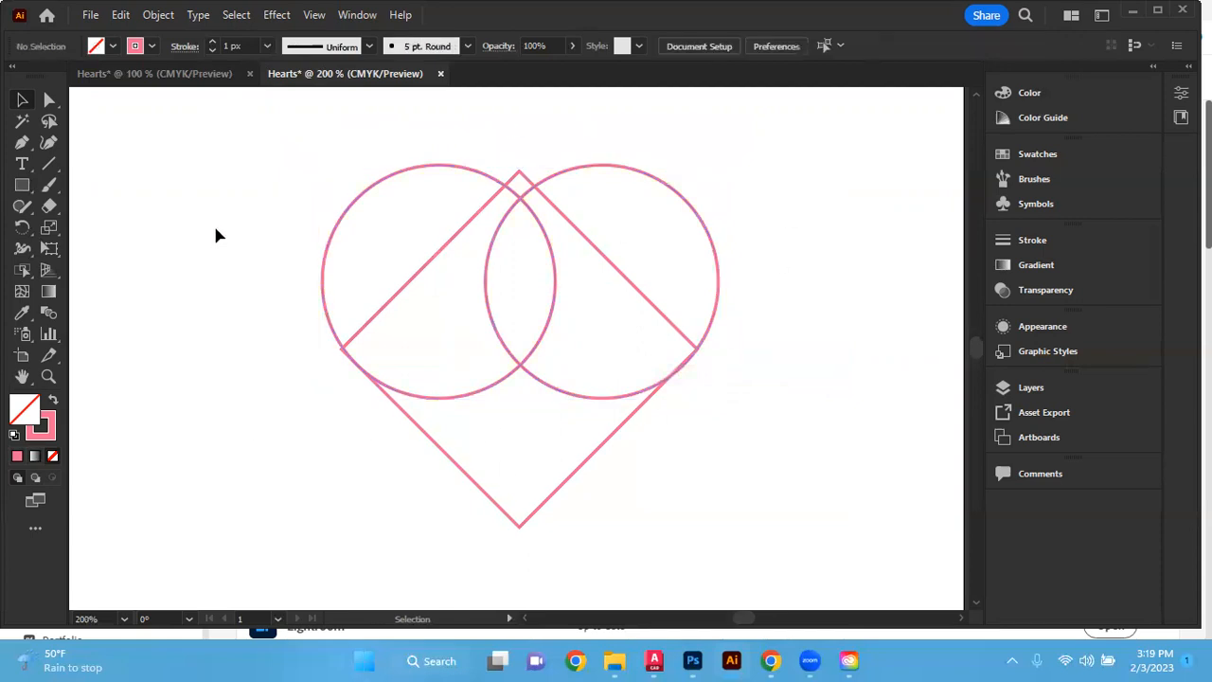
- Align the circle group and the diamond to each other's horizontal centre
{"action": "left_click", "coordinate": [611, 172]}
{"action": "left_click", "coordinate": [820, 327]}
{"action": "left_click", "coordinate": [604, 169]}
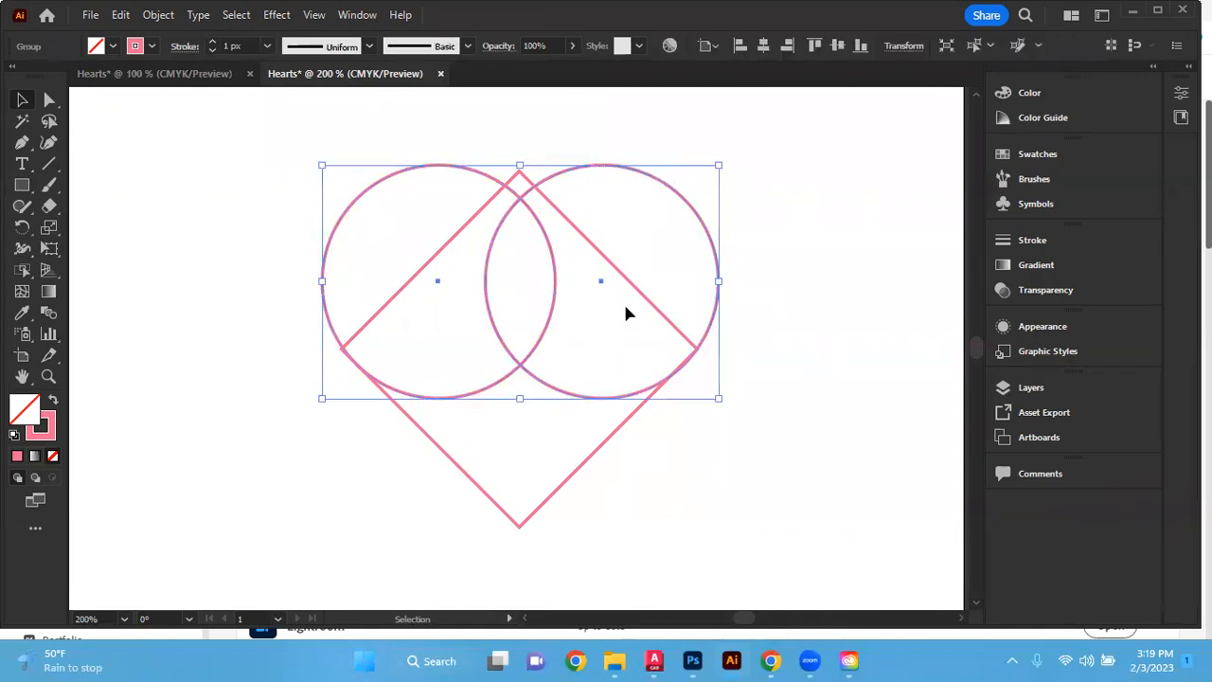
{"action": "left_click", "coordinate": [600, 451], "text": "shift"}
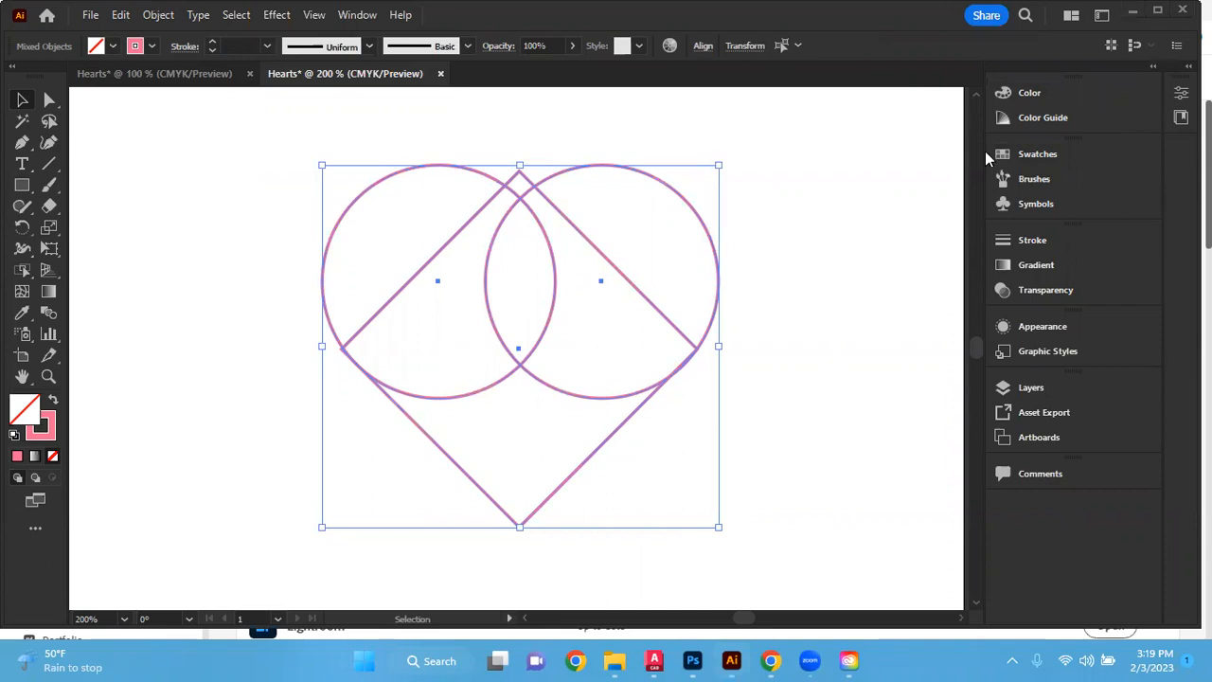
{"action": "left_click", "coordinate": [358, 15]}
{"action": "left_click", "coordinate": [455, 218]}
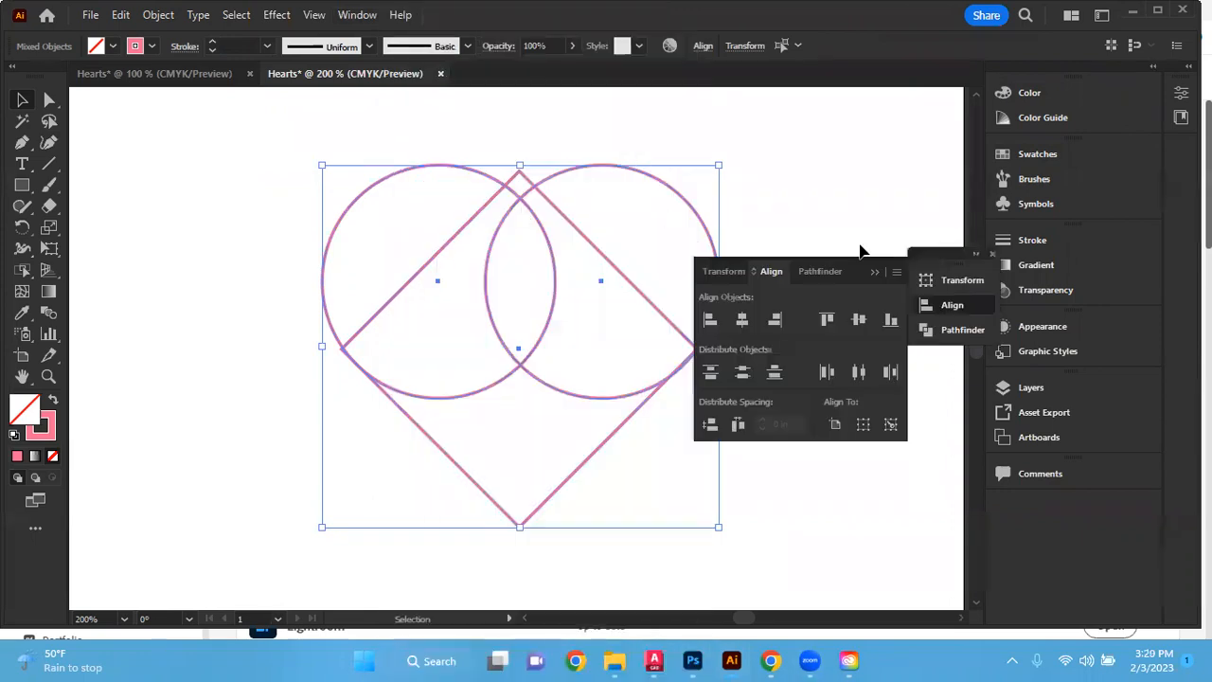
{"action": "left_click_drag", "start_coordinate": [860, 268], "coordinate": [923, 163]}
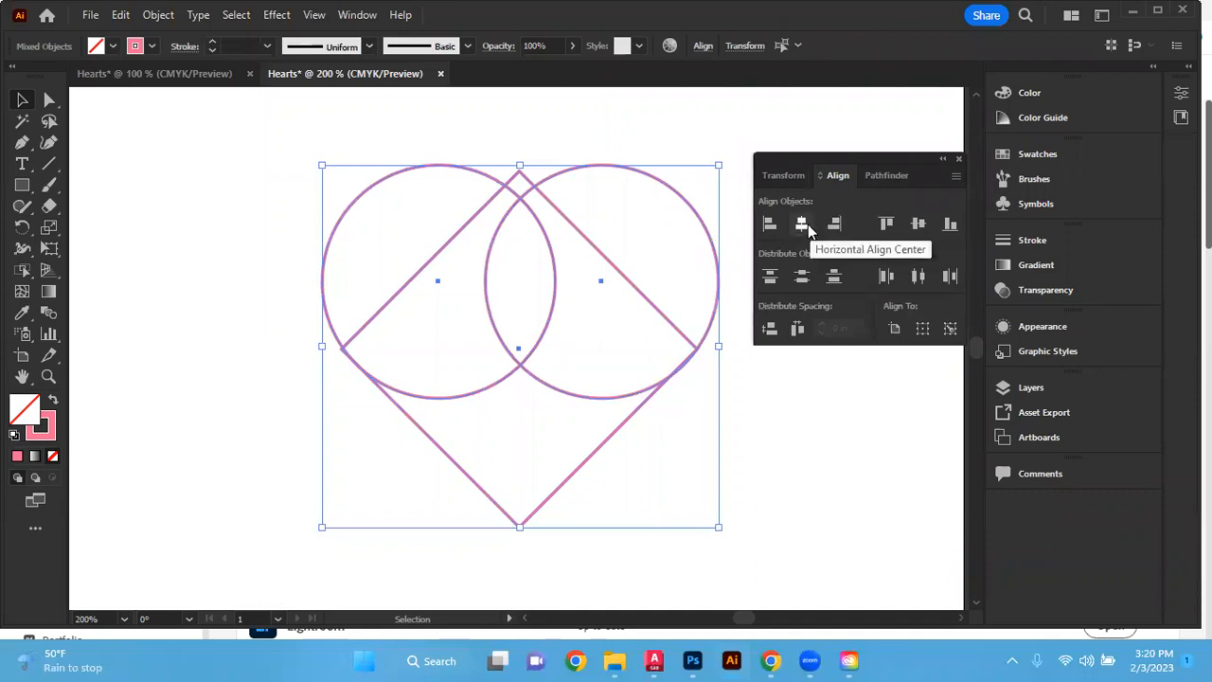
{"action": "left_click", "coordinate": [802, 224]}
{"action": "left_click", "coordinate": [807, 227]}
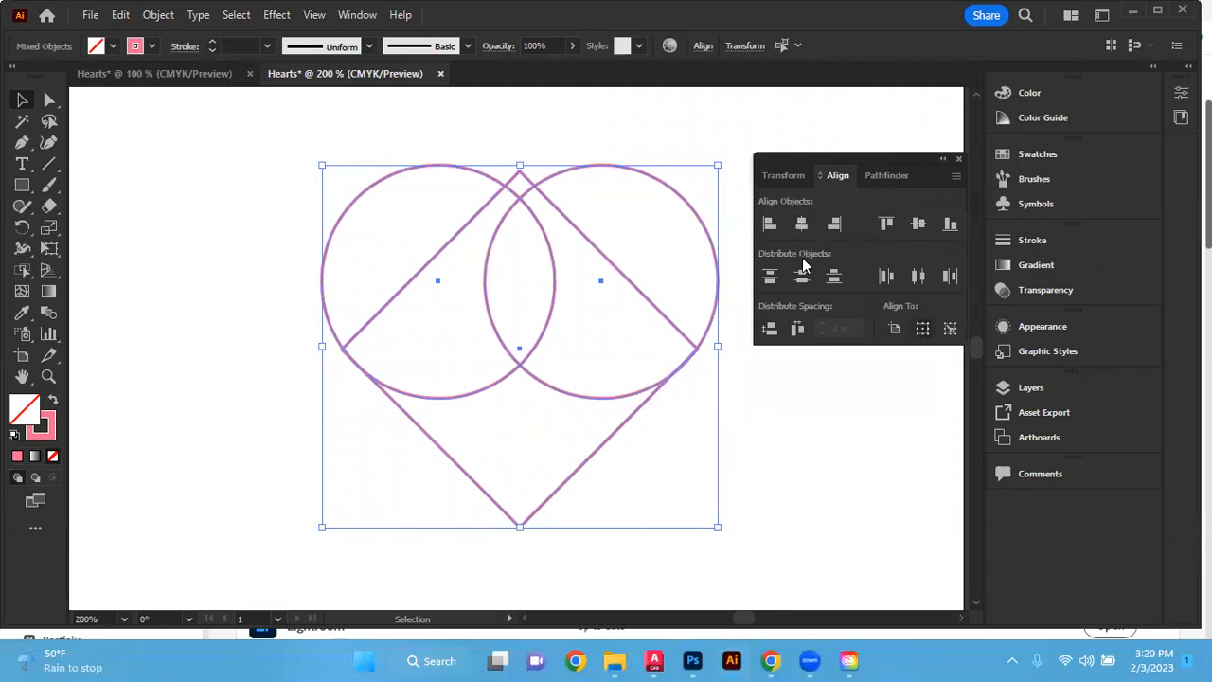
{"action": "left_click", "coordinate": [568, 135]}
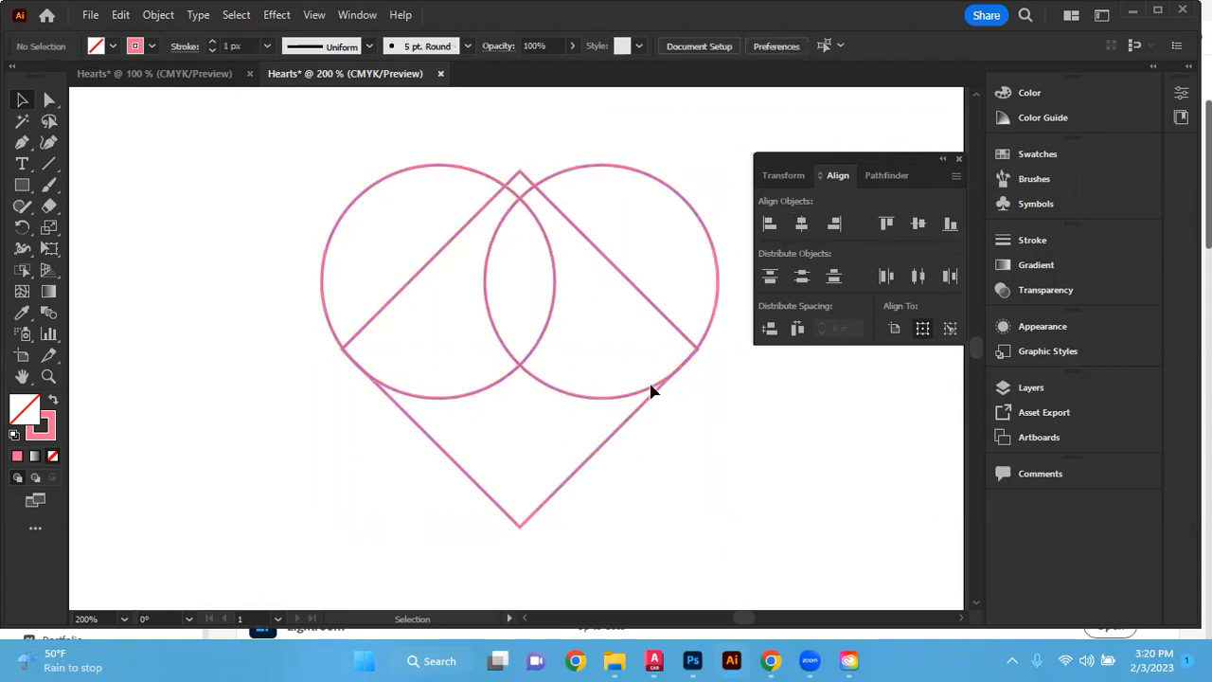
- Nudge the diamond up by one increment against the circles
{"action": "left_click", "coordinate": [527, 175]}
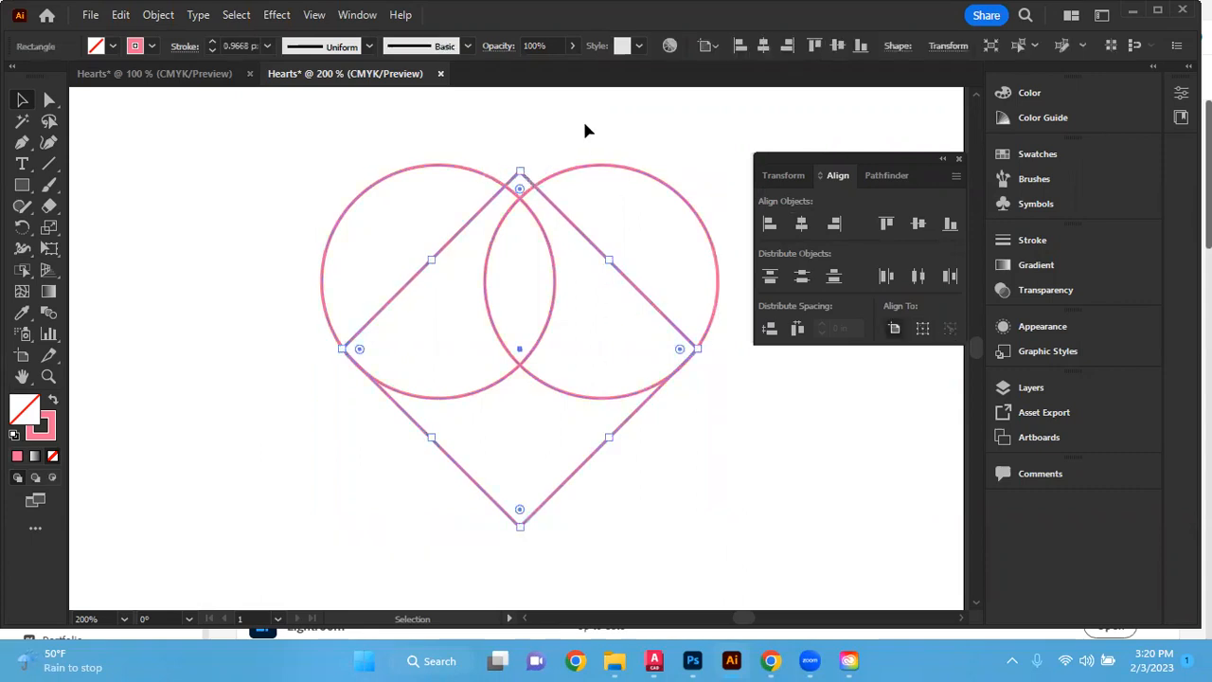
{"action": "key", "text": "Up"}
{"action": "left_click", "coordinate": [558, 135]}
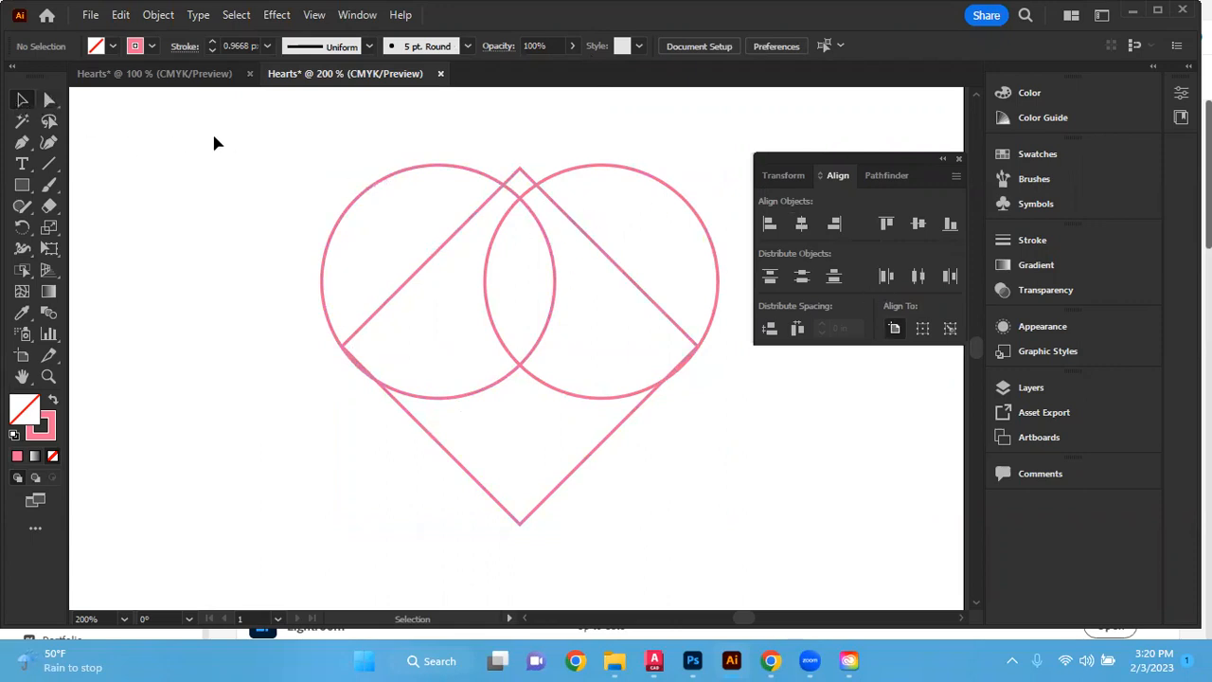
- Swap stroke and fill on all the heart shapes so they are filled pink without an outline
{"action": "left_click_drag", "start_coordinate": [240, 148], "coordinate": [753, 549]}
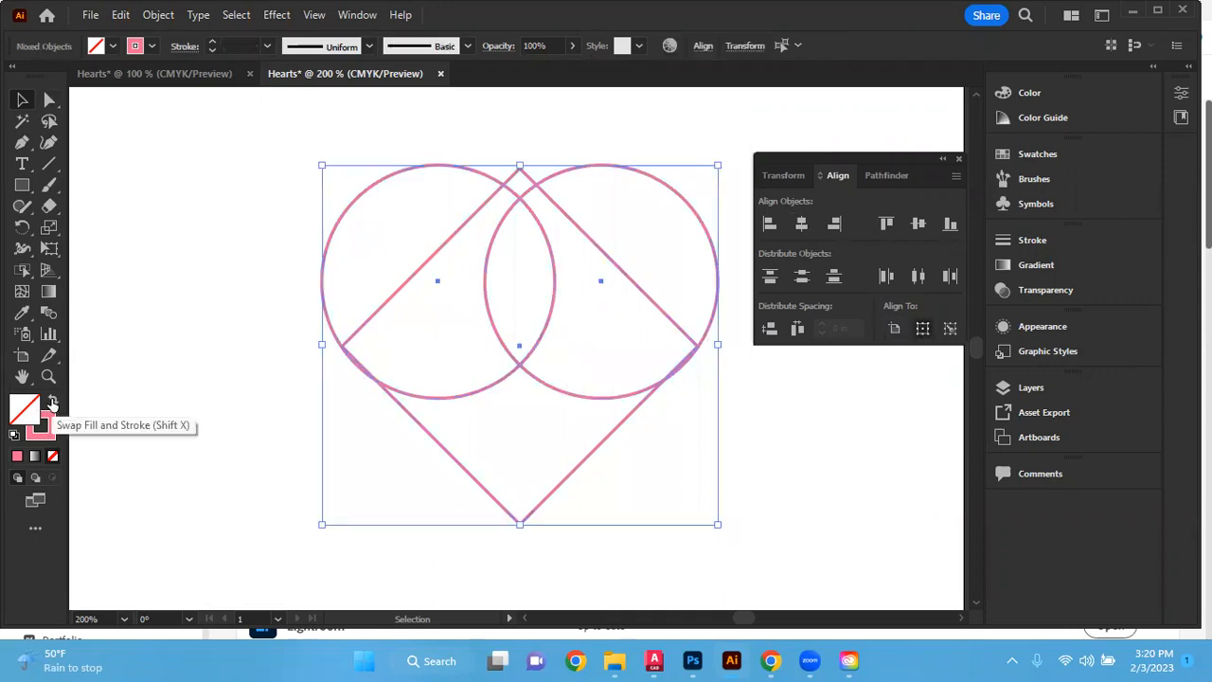
{"action": "left_click", "coordinate": [53, 402]}
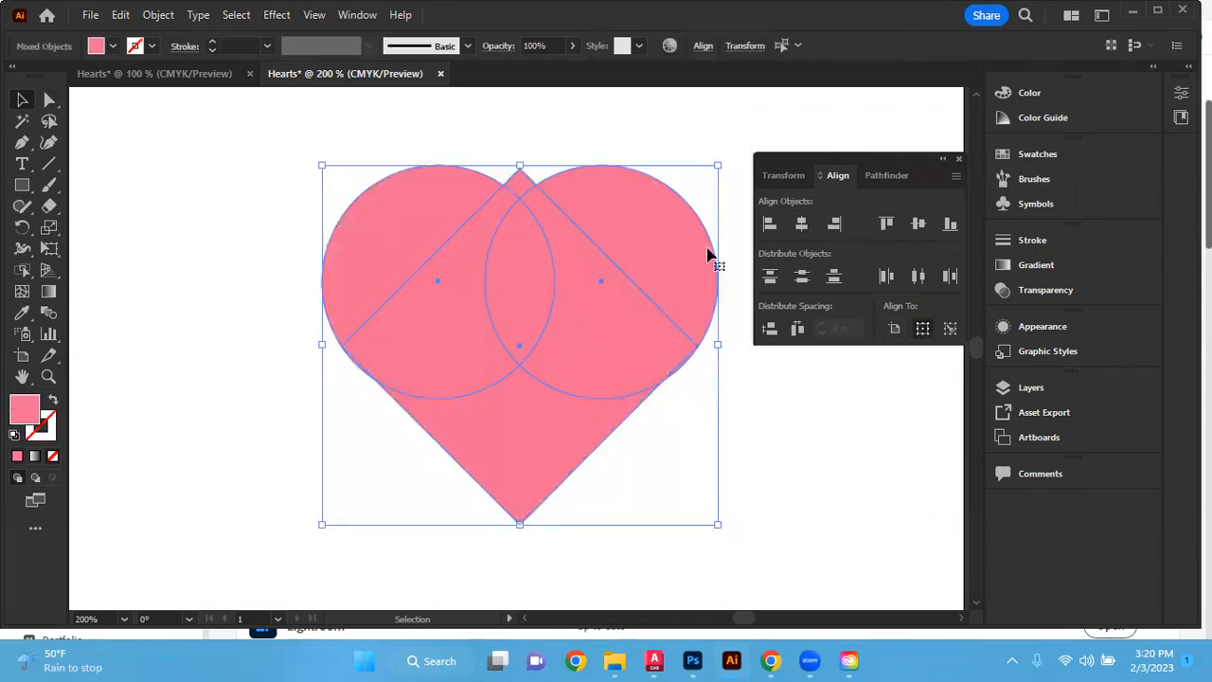
{"action": "left_click", "coordinate": [133, 224]}
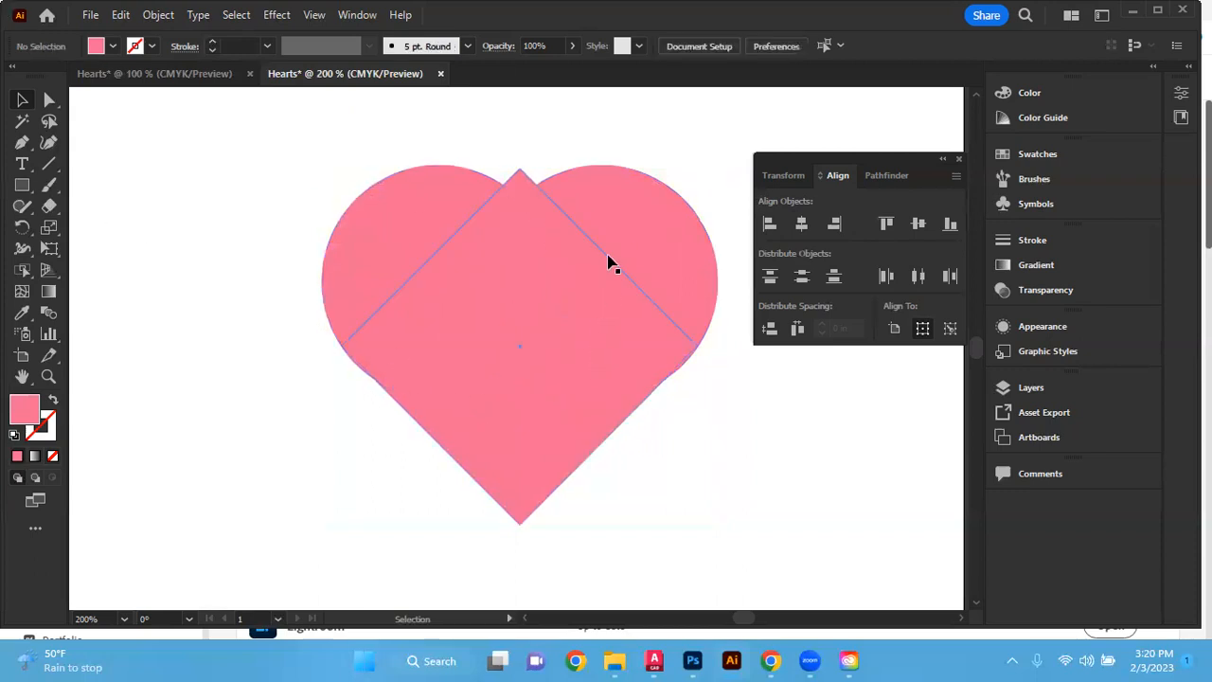
- Nudge the diamond down and up to compare its fit, leaving it one increment lower against the circles
{"action": "left_click", "coordinate": [549, 481]}
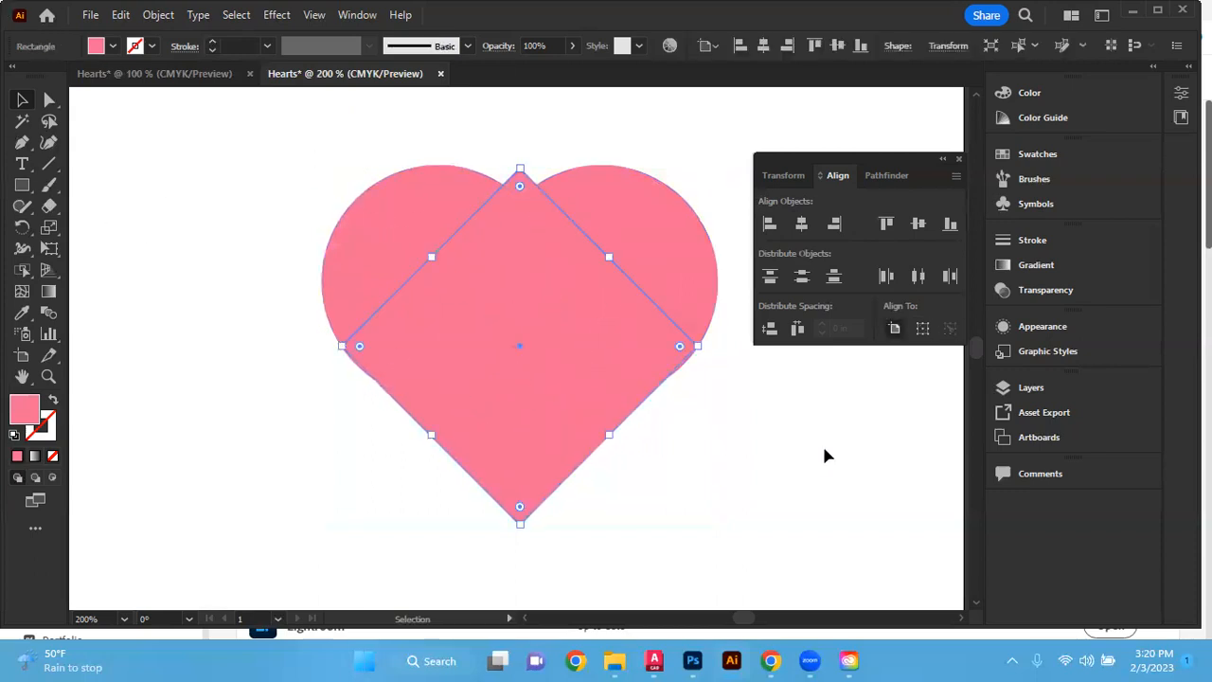
{"action": "left_click", "coordinate": [824, 456]}
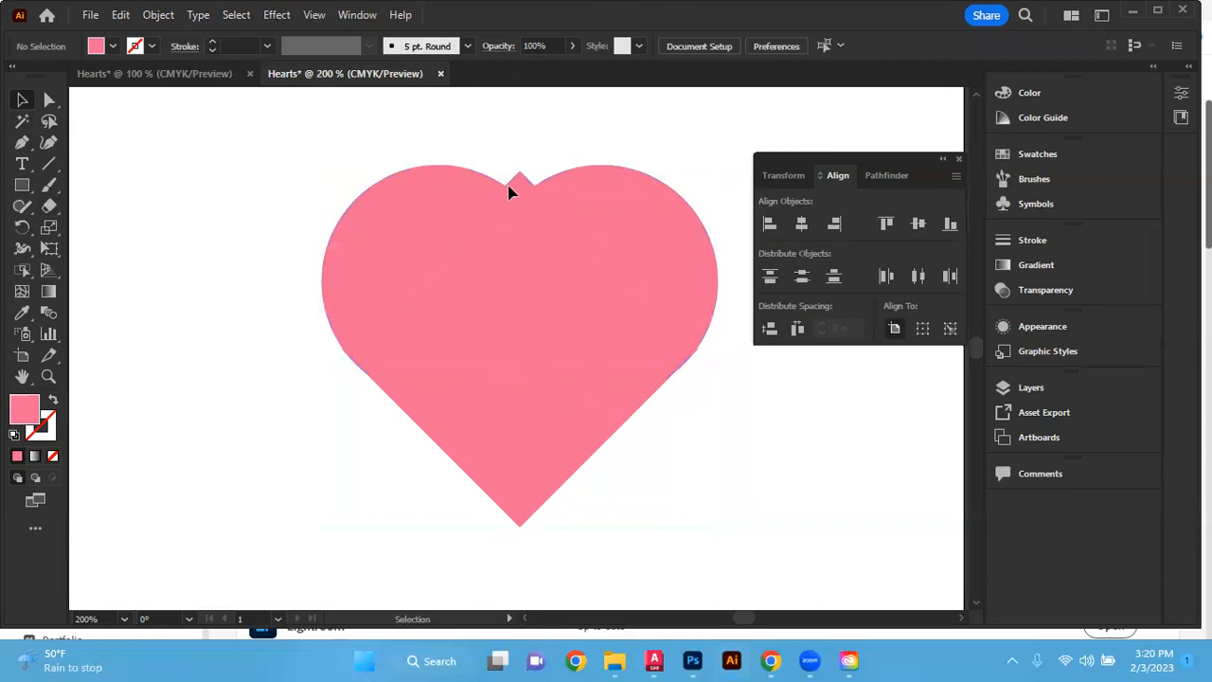
{"action": "left_click", "coordinate": [640, 425]}
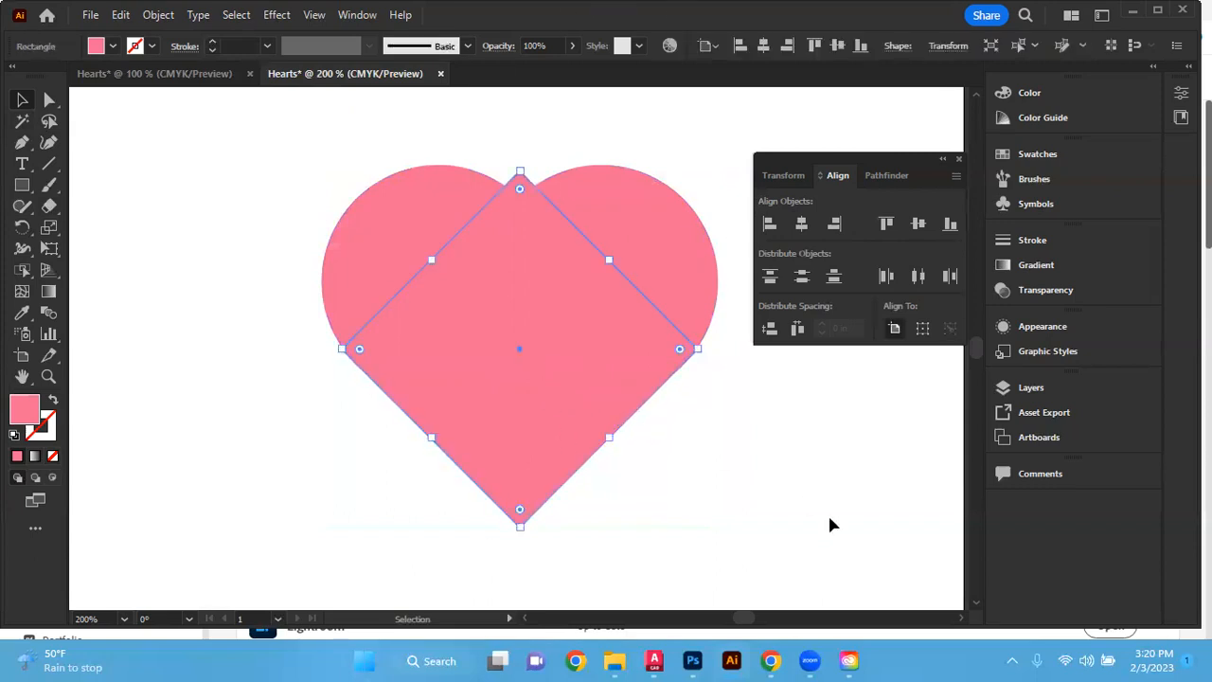
{"action": "left_click", "coordinate": [829, 523]}
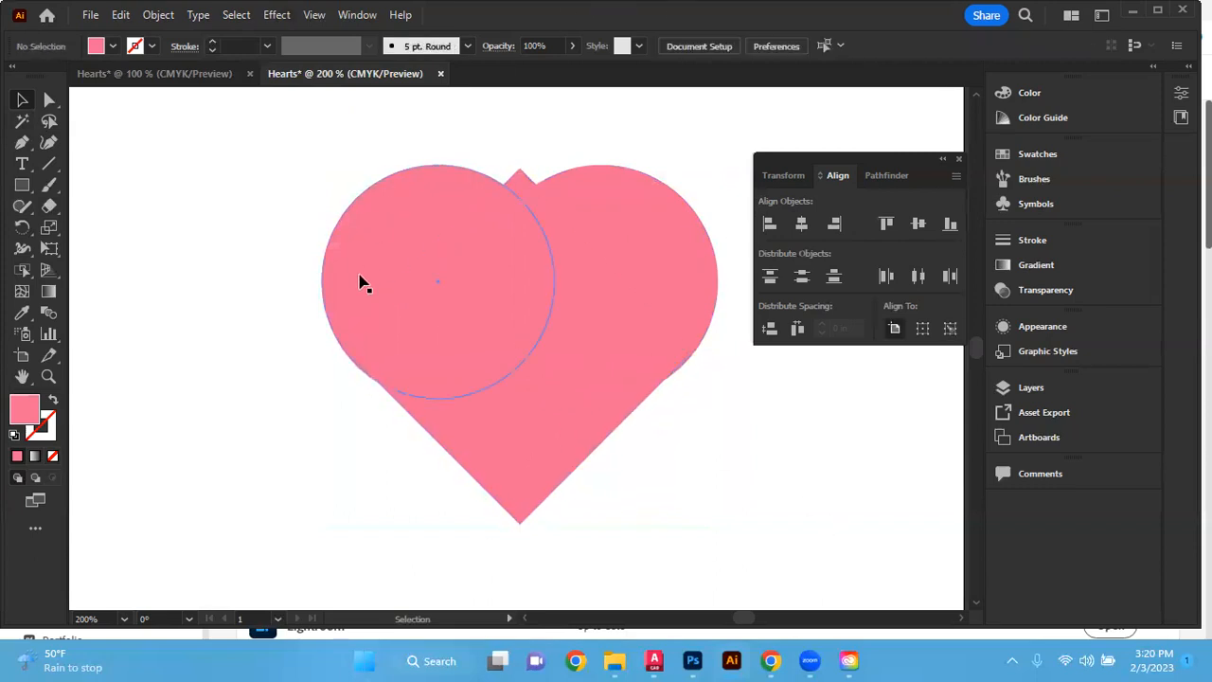
{"action": "left_click", "coordinate": [593, 441]}
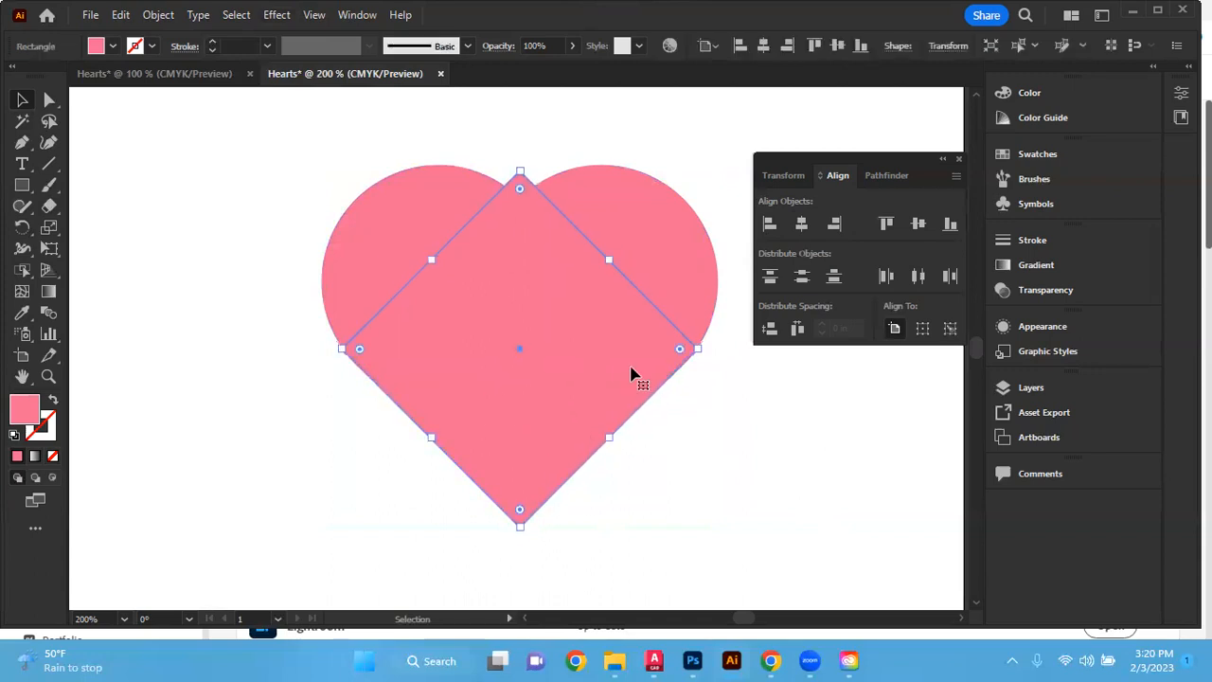
{"action": "left_click", "coordinate": [735, 424]}
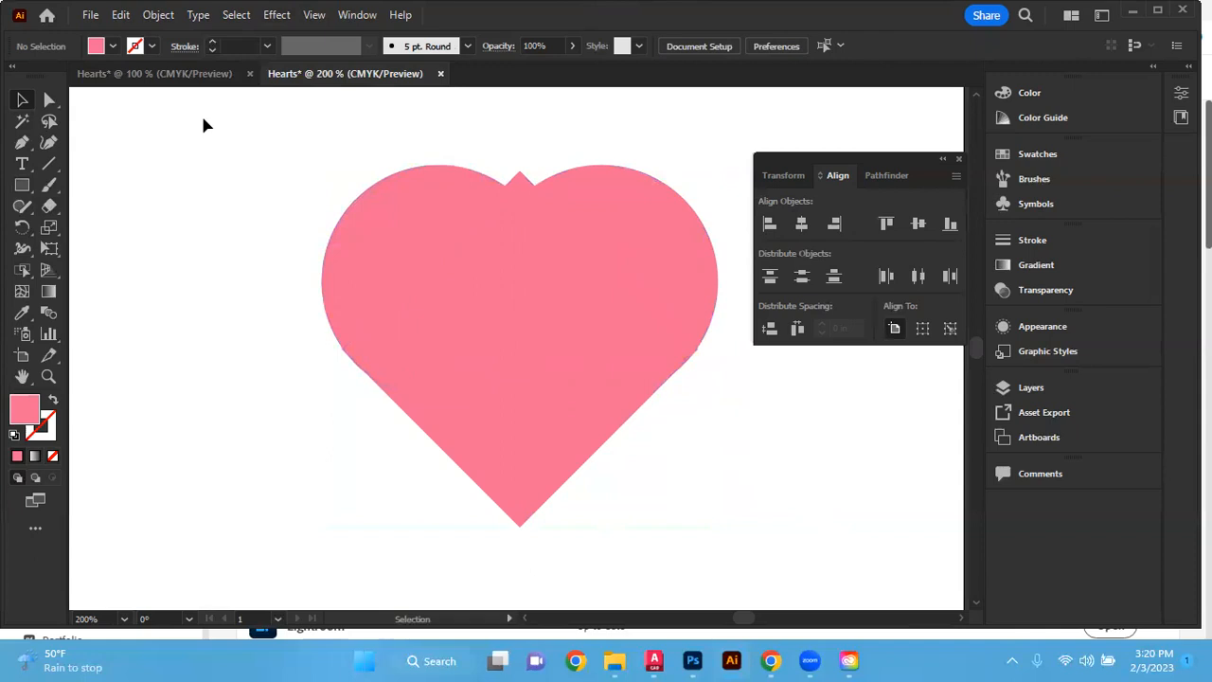
- Convert the two circles and the diamond into one Live Paint group with the Live Paint Bucket
{"action": "left_click_drag", "start_coordinate": [229, 151], "coordinate": [746, 535]}
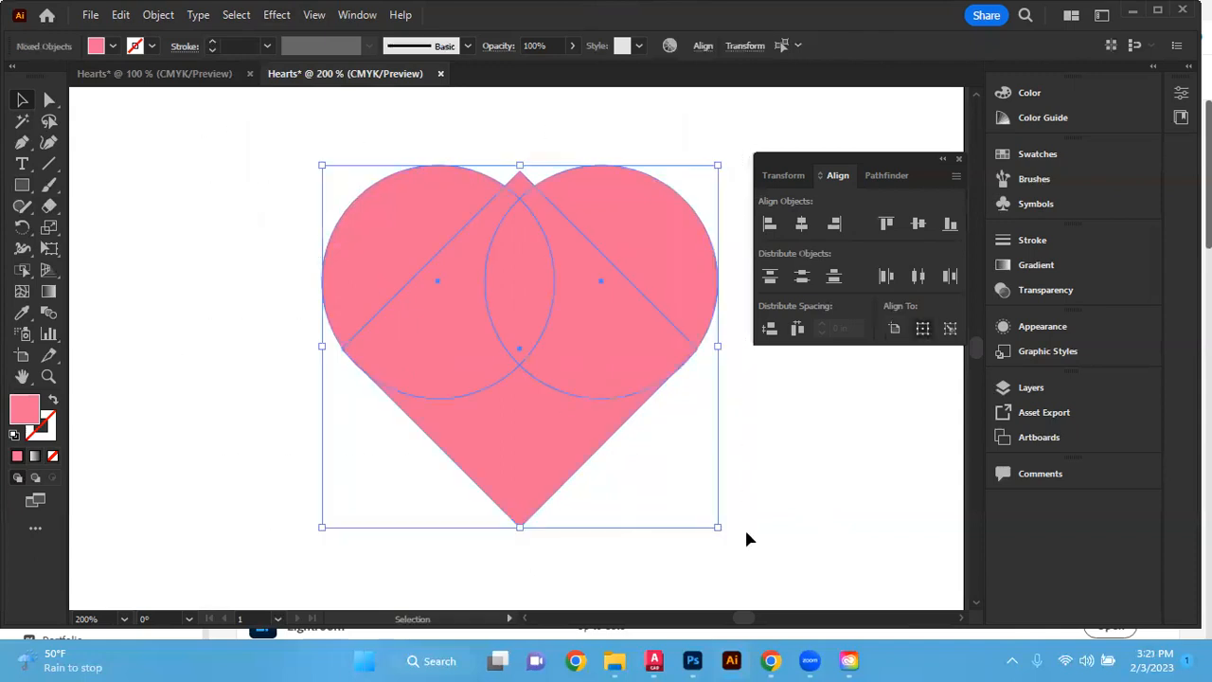
{"action": "left_click", "coordinate": [16, 272]}
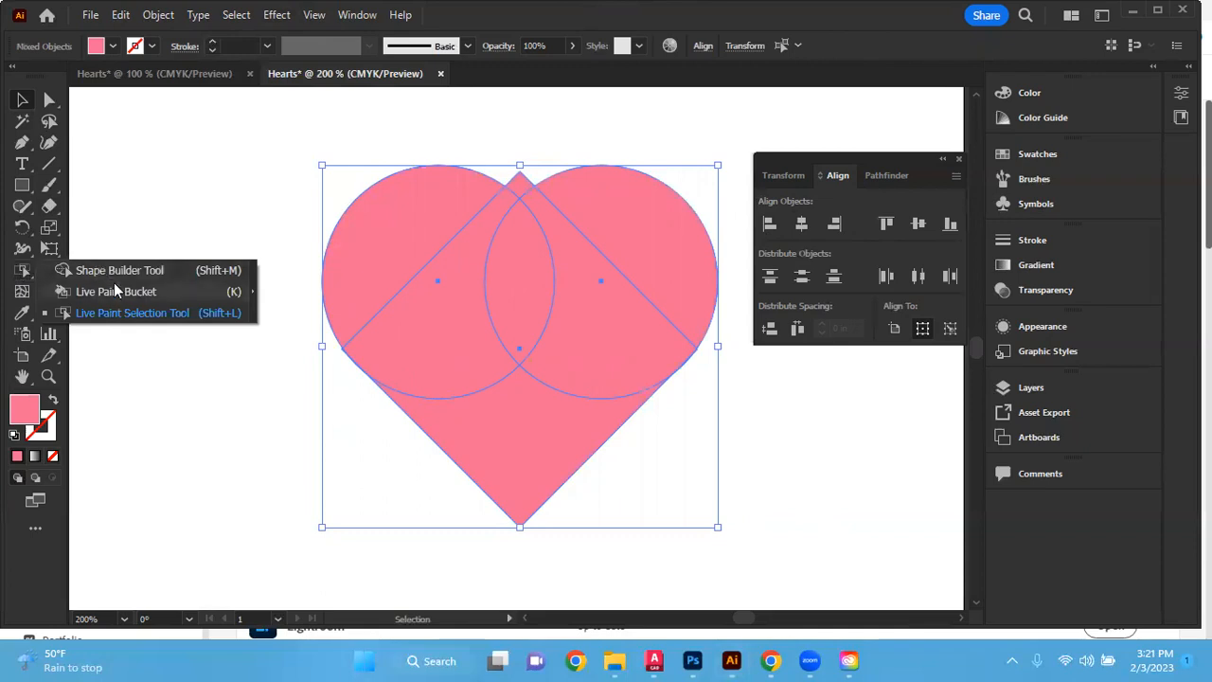
{"action": "left_click", "coordinate": [20, 275]}
{"action": "left_click", "coordinate": [105, 287]}
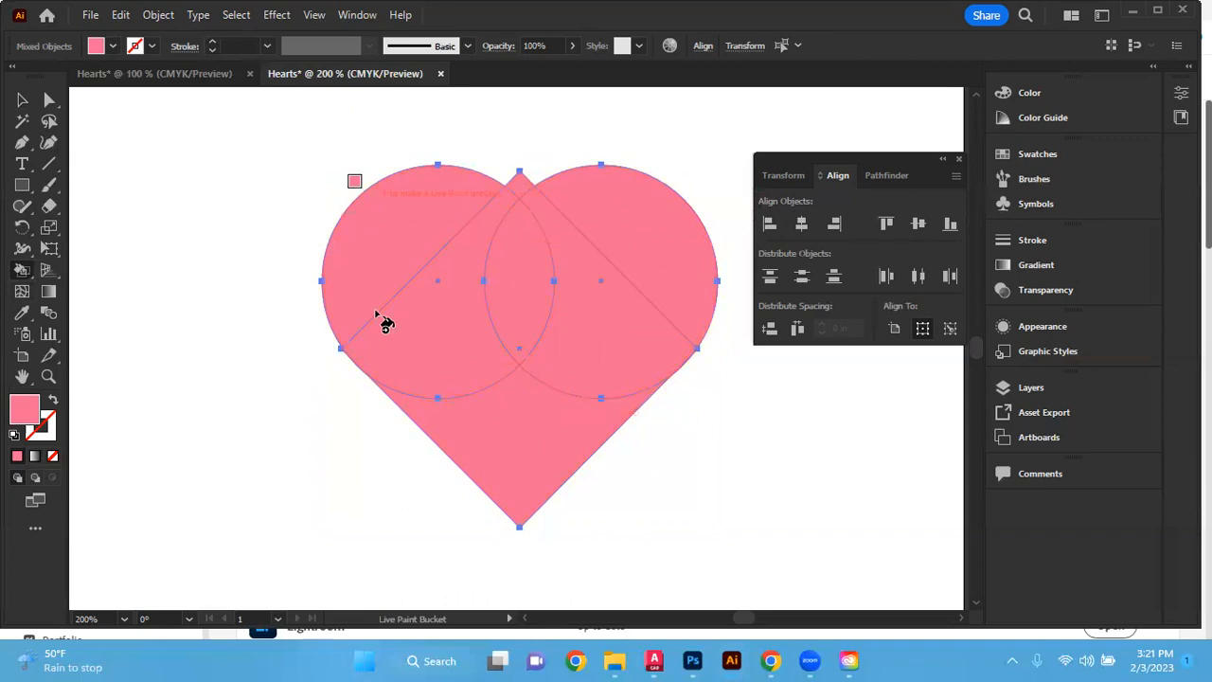
{"action": "left_click", "coordinate": [400, 227]}
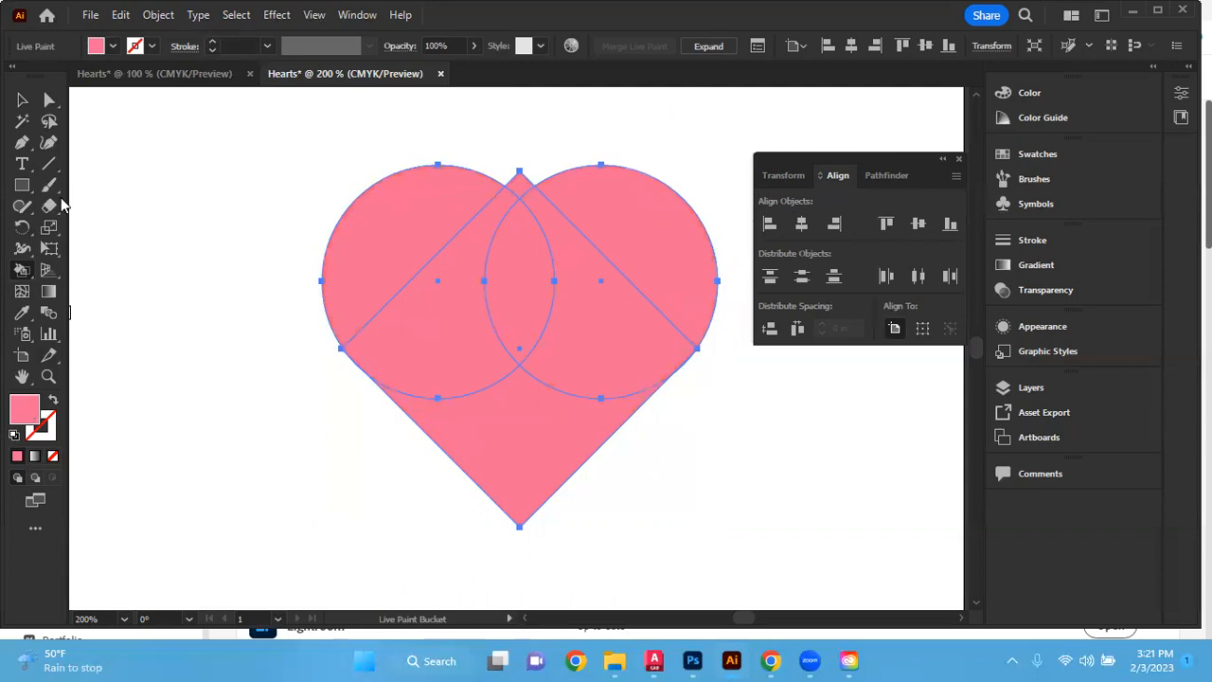
{"action": "left_click", "coordinate": [22, 99]}
{"action": "left_click", "coordinate": [159, 147]}
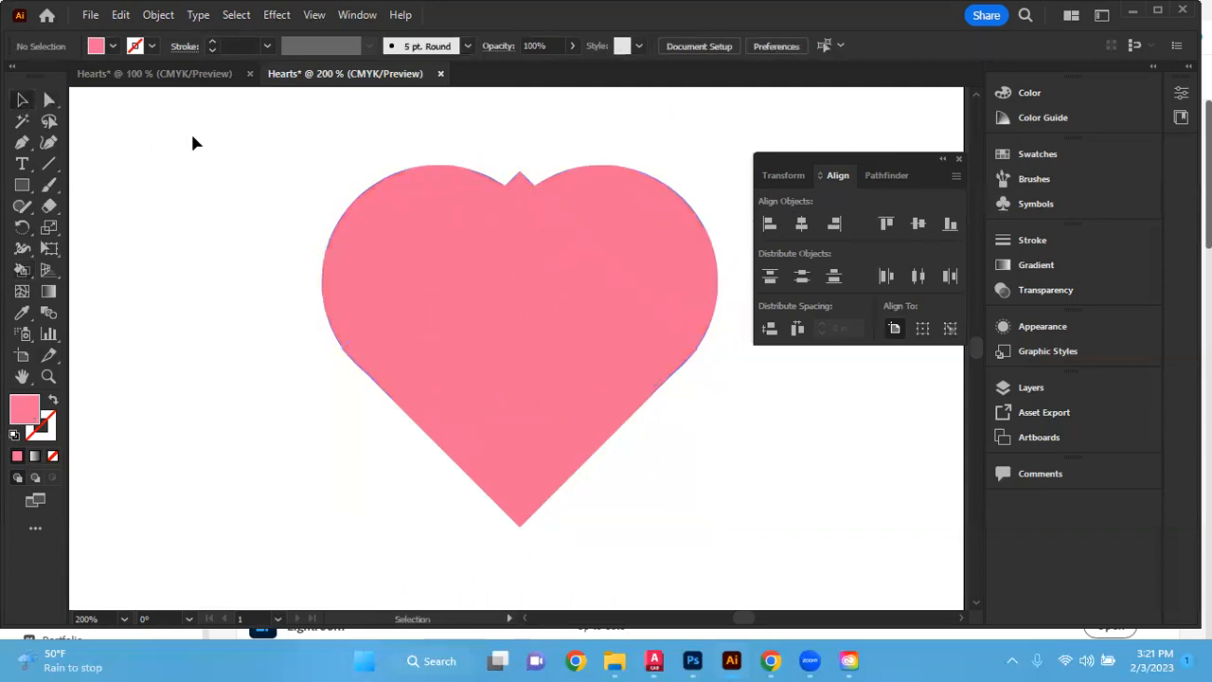
- Fill the diamond tip protruding above the heart's notch with None using the Live Paint Bucket
{"action": "left_click", "coordinate": [52, 455]}
{"action": "left_click", "coordinate": [19, 271]}
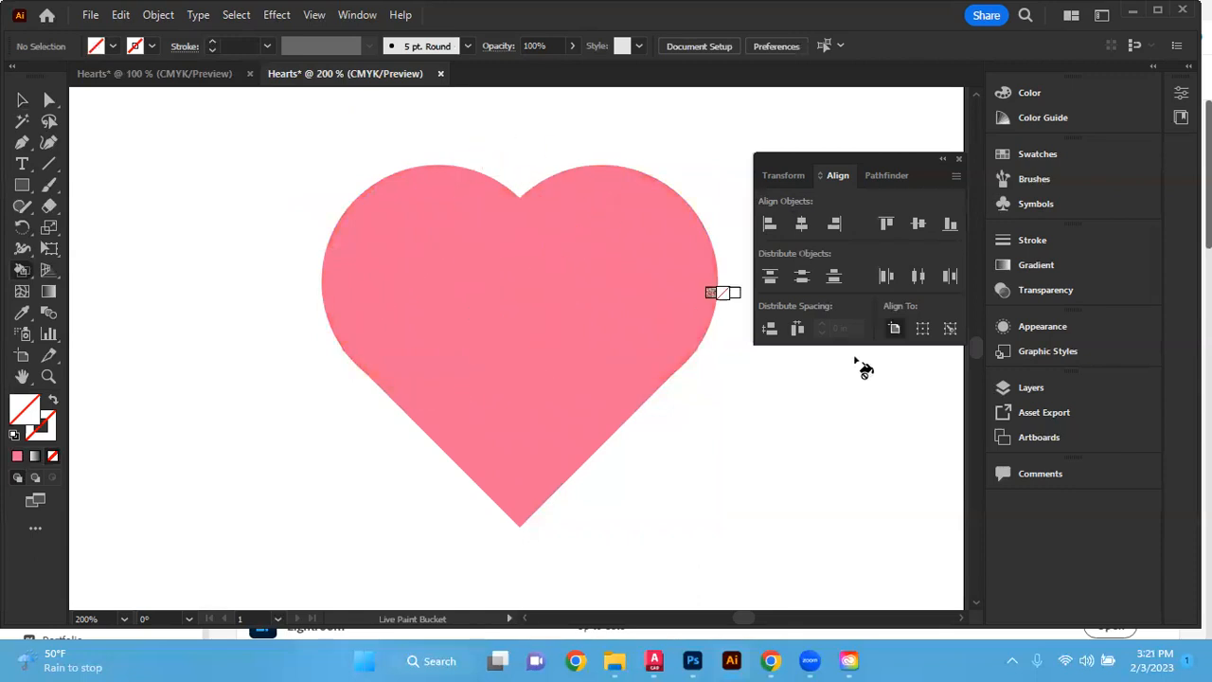
{"action": "left_click", "coordinate": [23, 101]}
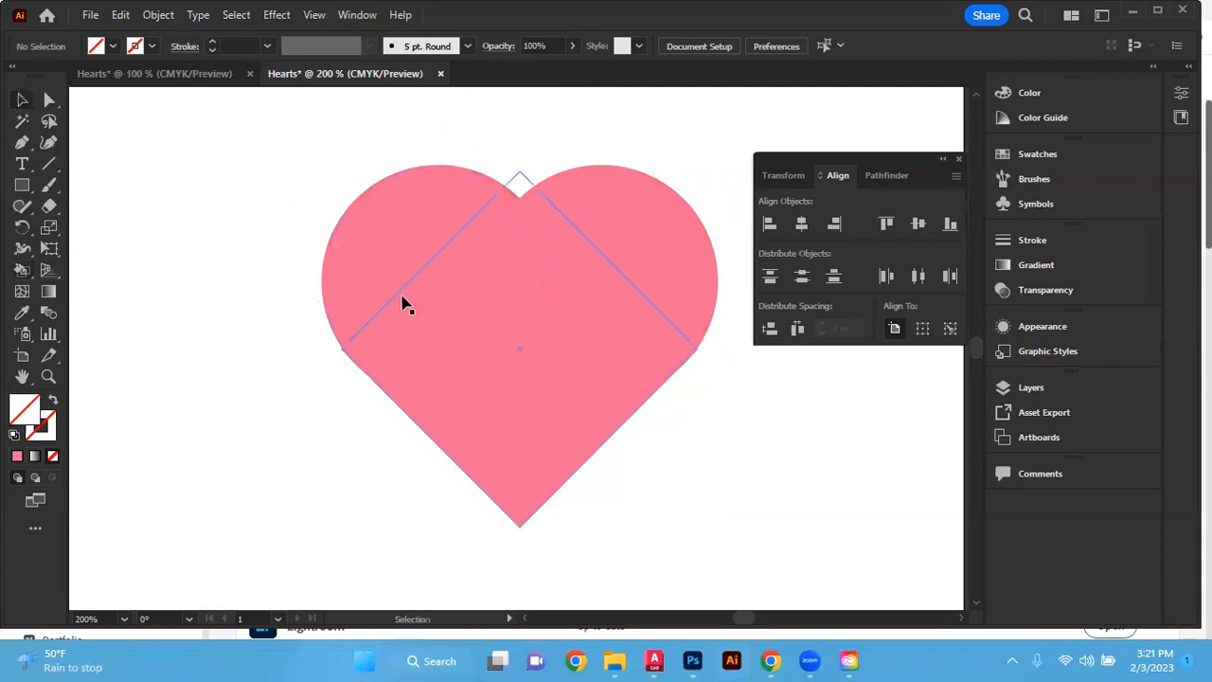
{"action": "key", "text": "ctrl+minus"}
{"action": "key", "text": "ctrl+minus"}
{"action": "key", "text": "ctrl+minus"}
{"action": "key", "text": "ctrl+plus"}
{"action": "key", "text": "ctrl+plus"}
{"action": "key", "text": "ctrl+plus"}
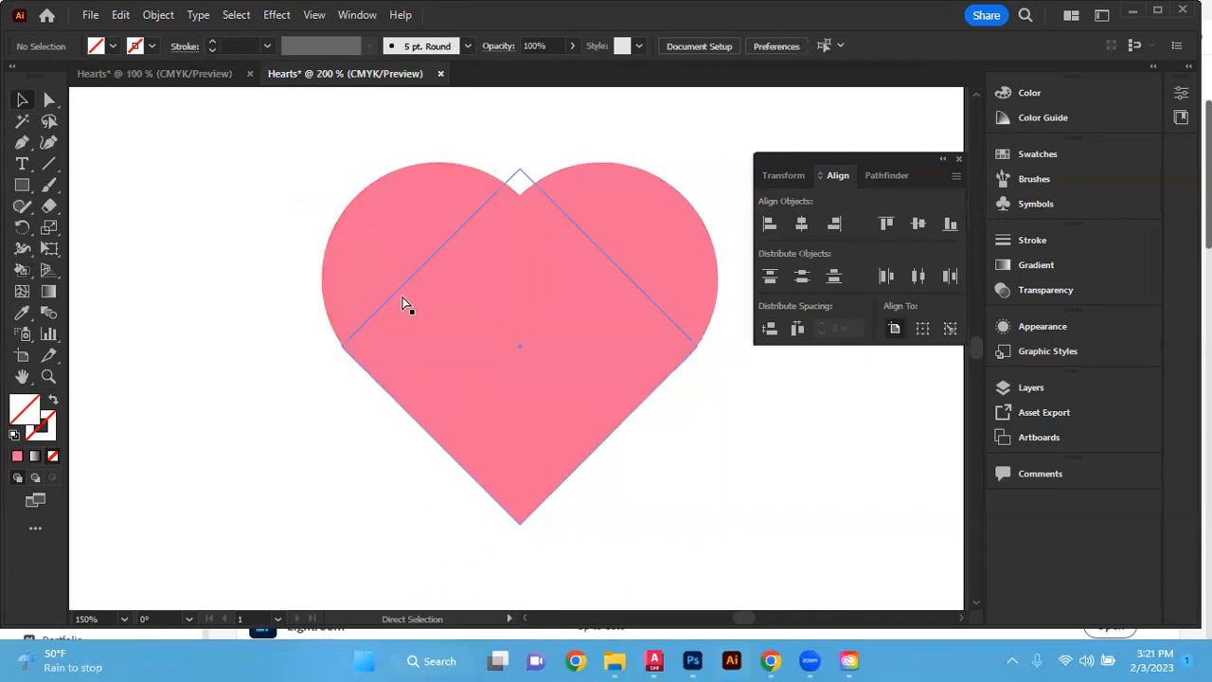
- Expand the heart's Live Paint group into regular paths
{"action": "mouse_move", "coordinate": [185, 130]}
{"action": "left_mouse_down"}
{"action": "mouse_move", "coordinate": [532, 333]}
{"action": "mouse_move", "coordinate": [754, 568]}
{"action": "left_mouse_up"}
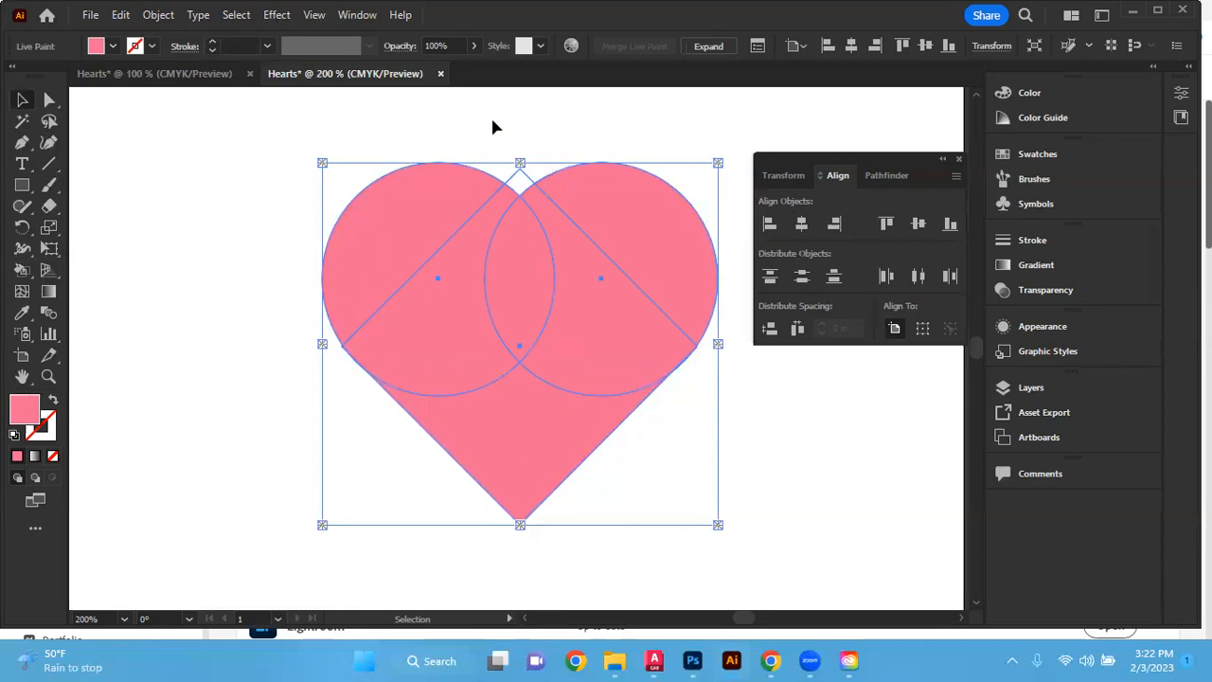
{"action": "left_click", "coordinate": [723, 47]}
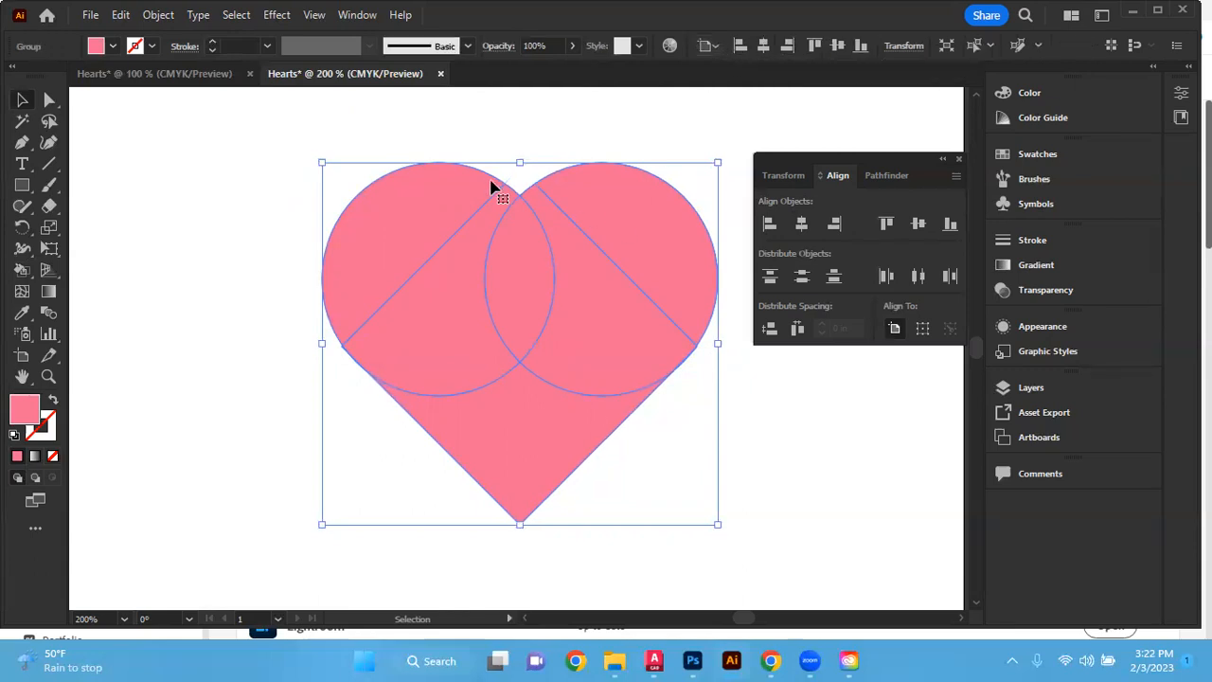
{"action": "left_click", "coordinate": [528, 133]}
- Unite the expanded pieces into a single heart path and shift it slightly to the left
{"action": "left_click", "coordinate": [431, 203]}
{"action": "left_click", "coordinate": [886, 176]}
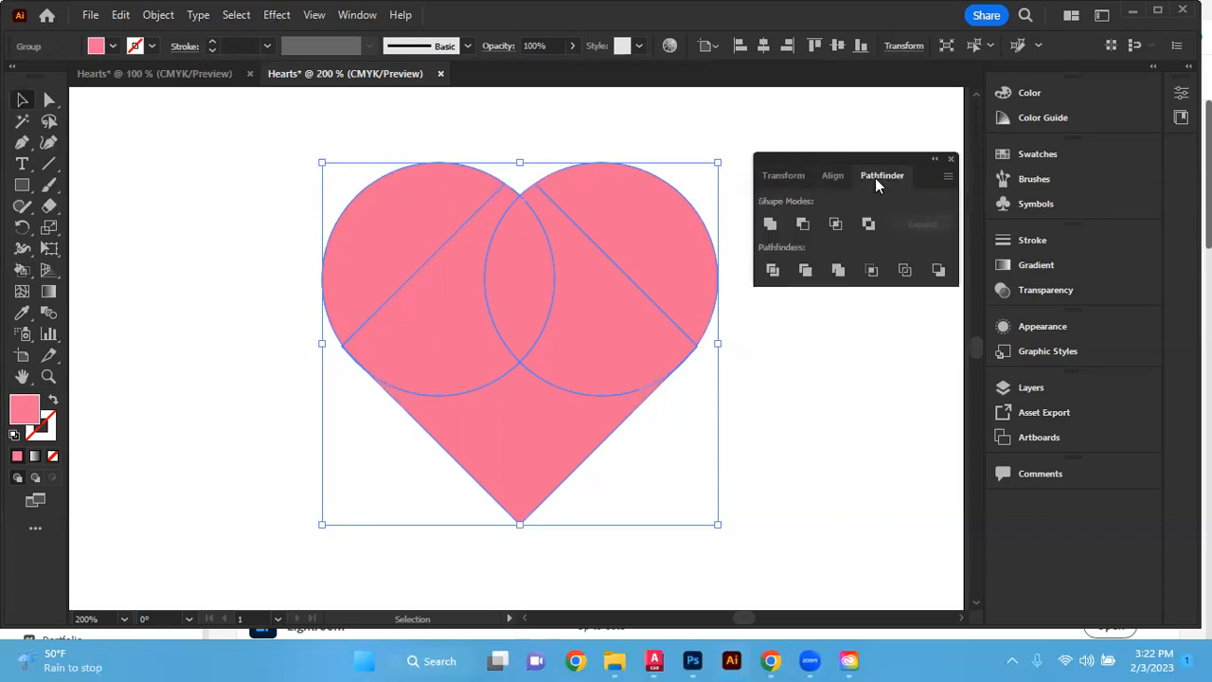
{"action": "left_click", "coordinate": [769, 225]}
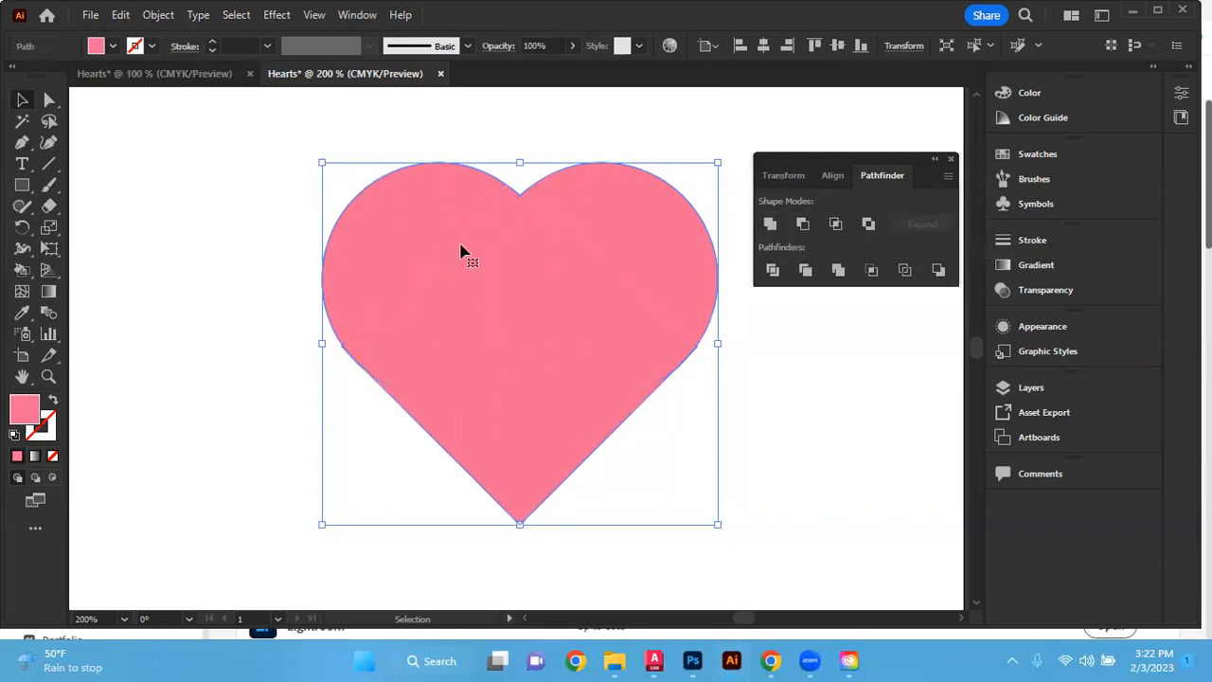
{"action": "left_click", "coordinate": [95, 253]}
{"action": "left_click_drag", "start_coordinate": [589, 221], "coordinate": [561, 221]}
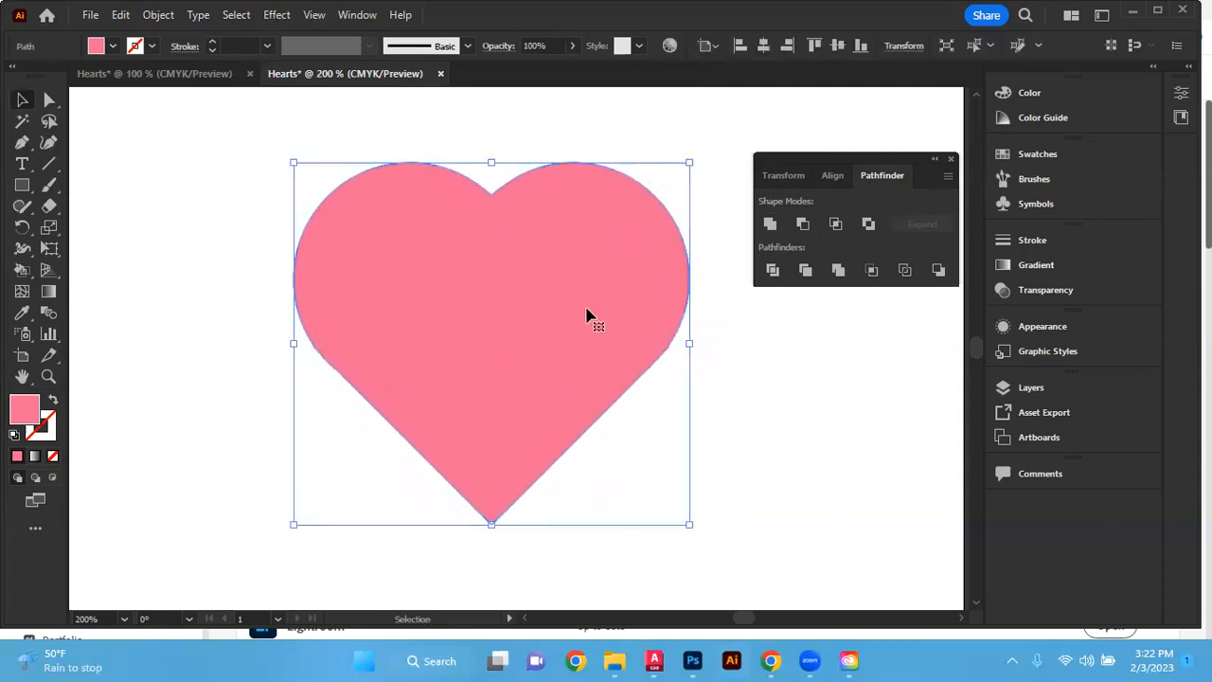
{"action": "left_click", "coordinate": [709, 383]}
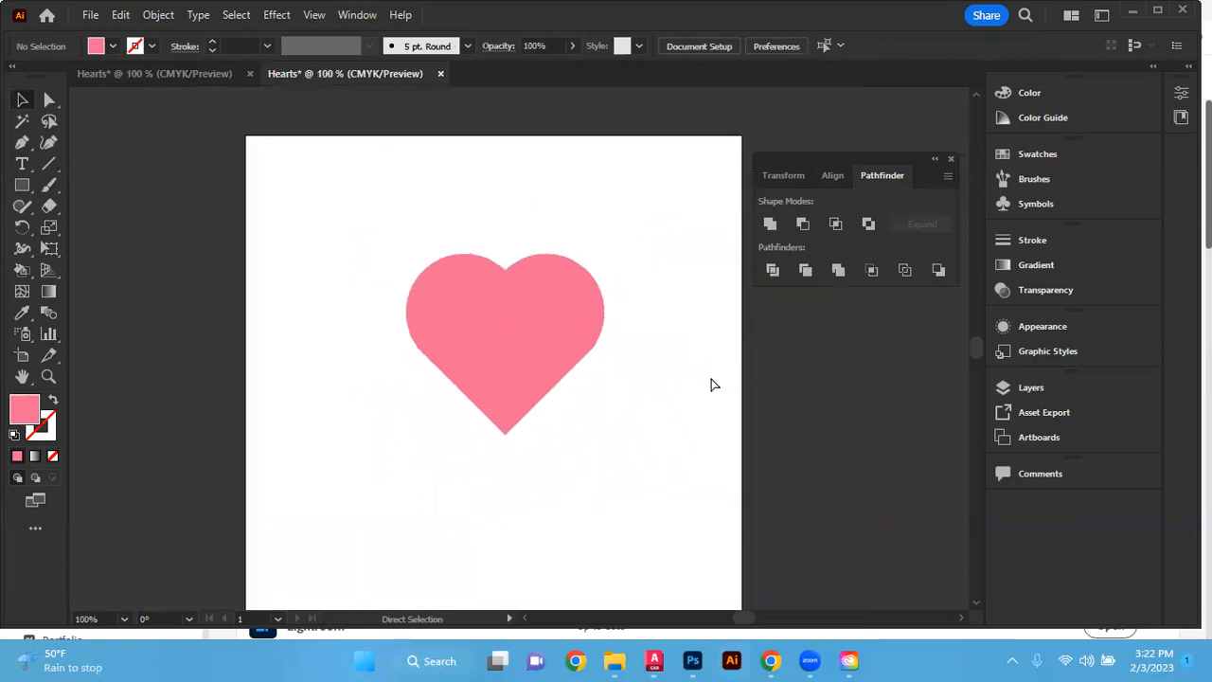
- Delete the stray anchor point that juts out where the heart's right lobe meets the straight edge
{"action": "key", "text": "ctrl+plus"}
{"action": "key", "text": "ctrl+plus"}
{"action": "key", "text": "ctrl+minus"}
{"action": "key", "text": "ctrl+plus"}
{"action": "key", "text": "ctrl+plus"}
{"action": "key", "text": "ctrl+plus"}
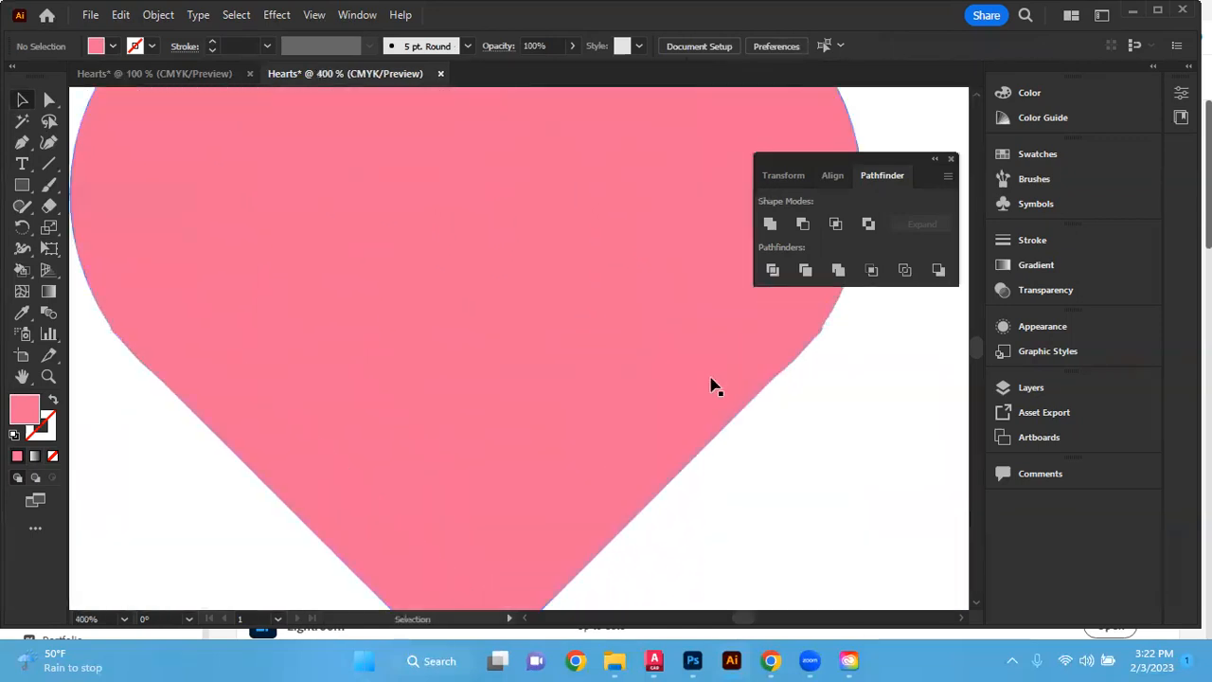
{"action": "key", "text": "ctrl+plus"}
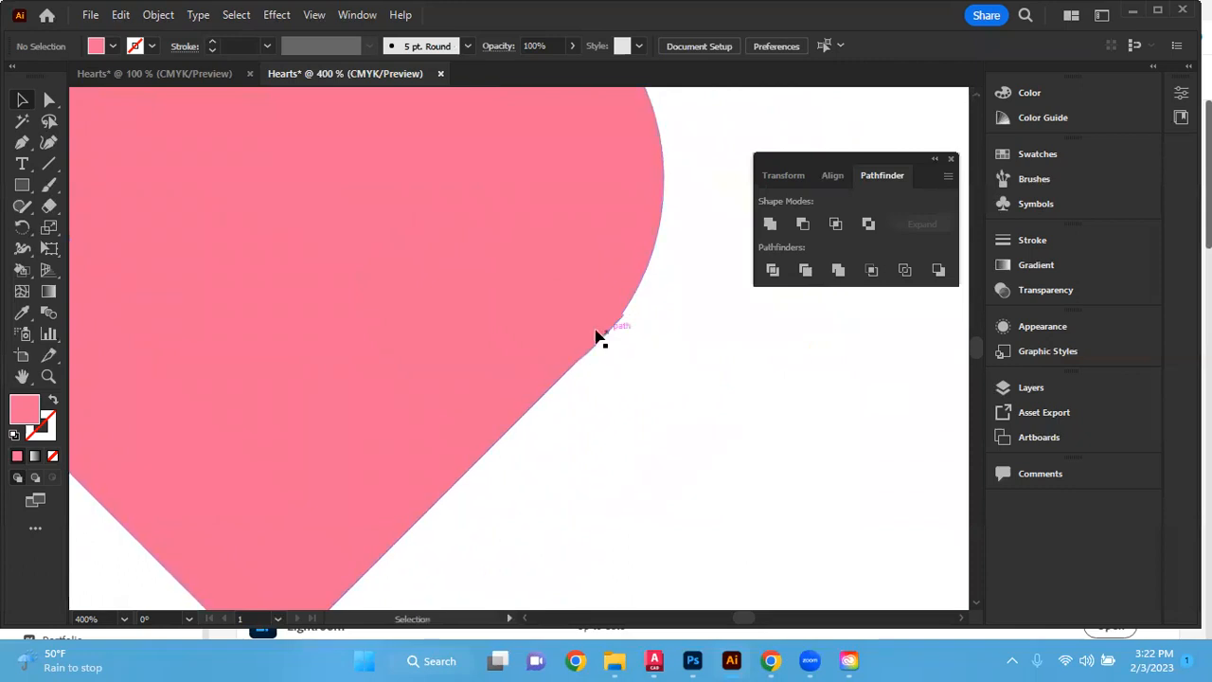
{"action": "key", "text": "ctrl+plus"}
{"action": "key", "text": "ctrl+plus"}
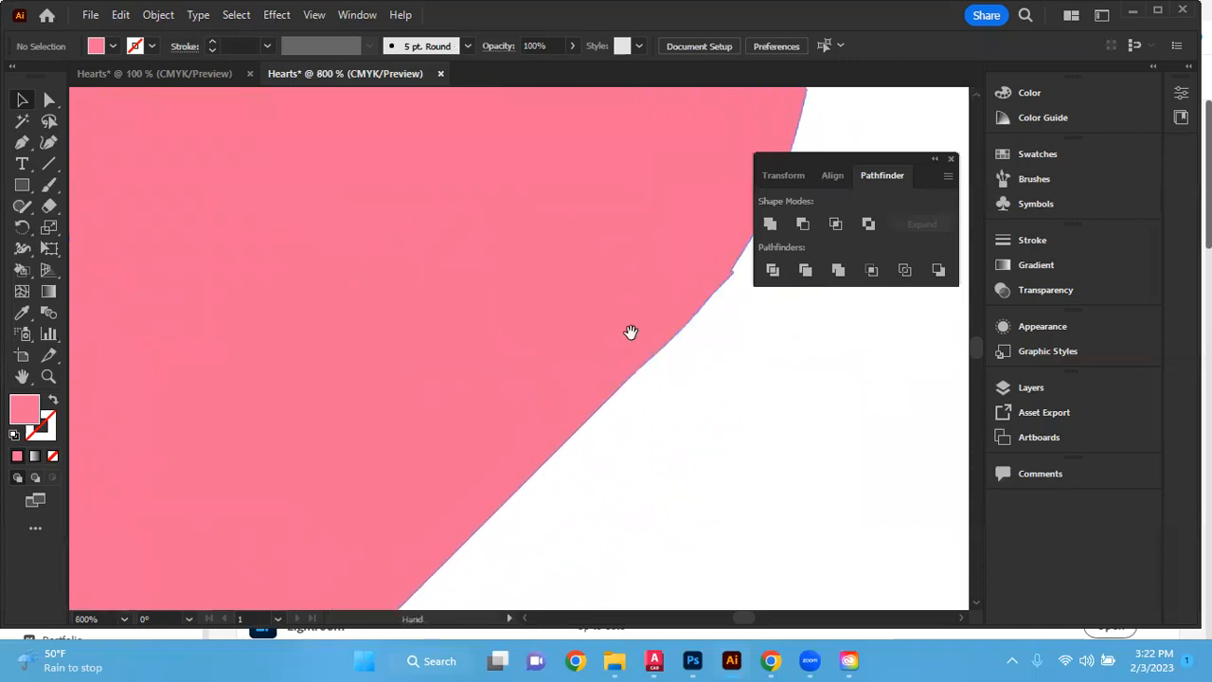
{"action": "left_click_drag", "start_coordinate": [752, 359], "coordinate": [576, 387]}
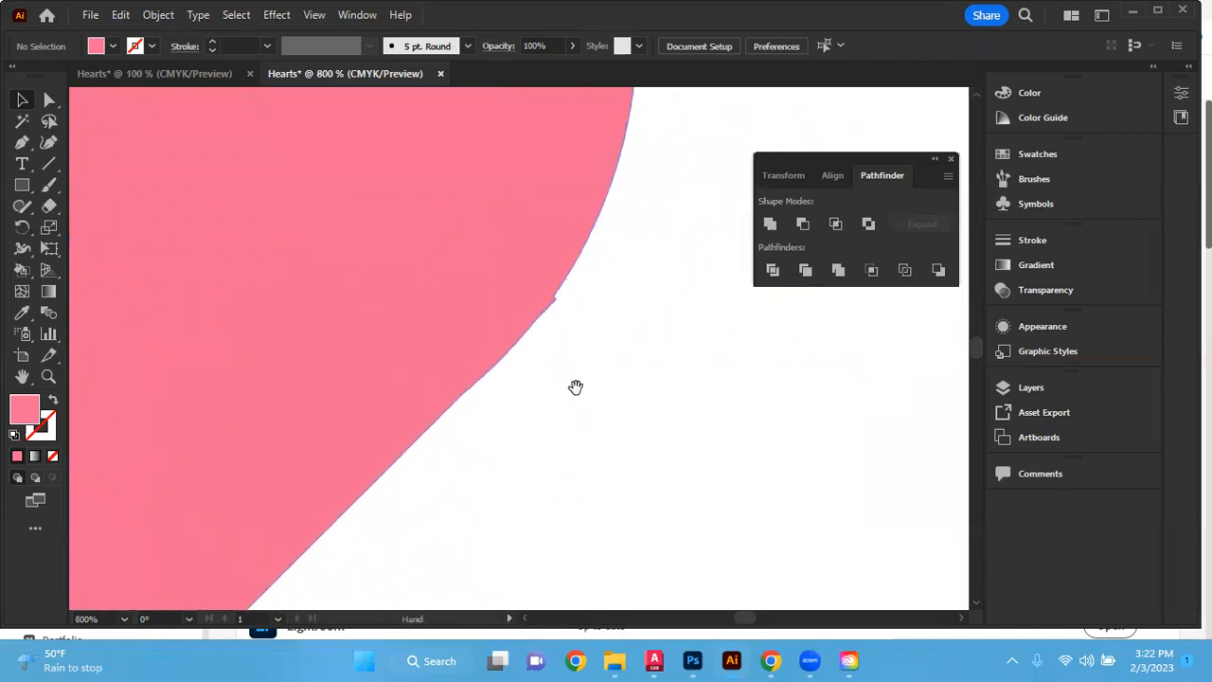
{"action": "left_click", "coordinate": [26, 144]}
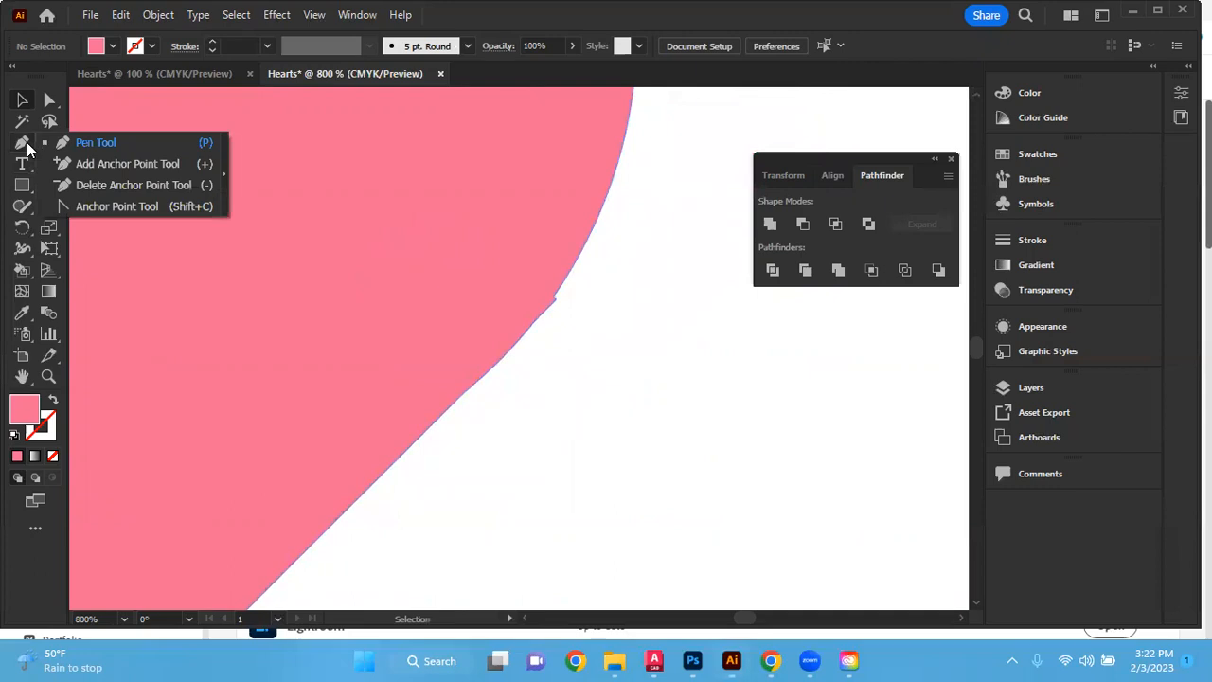
{"action": "left_click", "coordinate": [92, 185]}
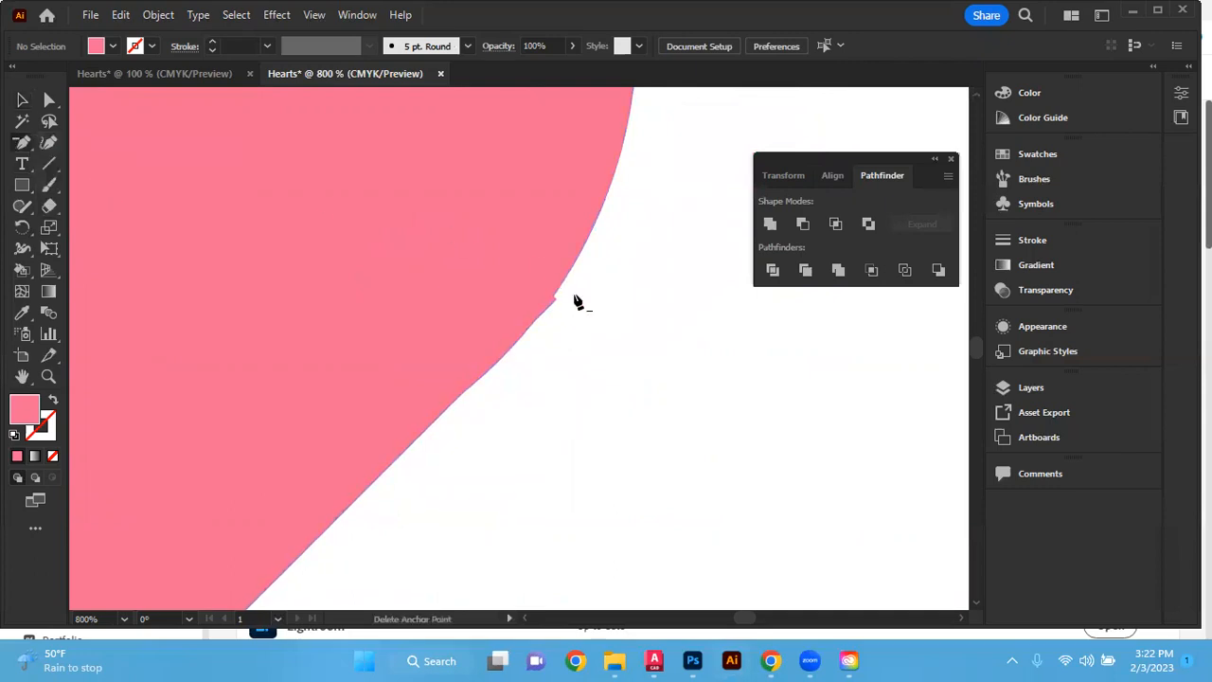
{"action": "left_click", "coordinate": [557, 304]}
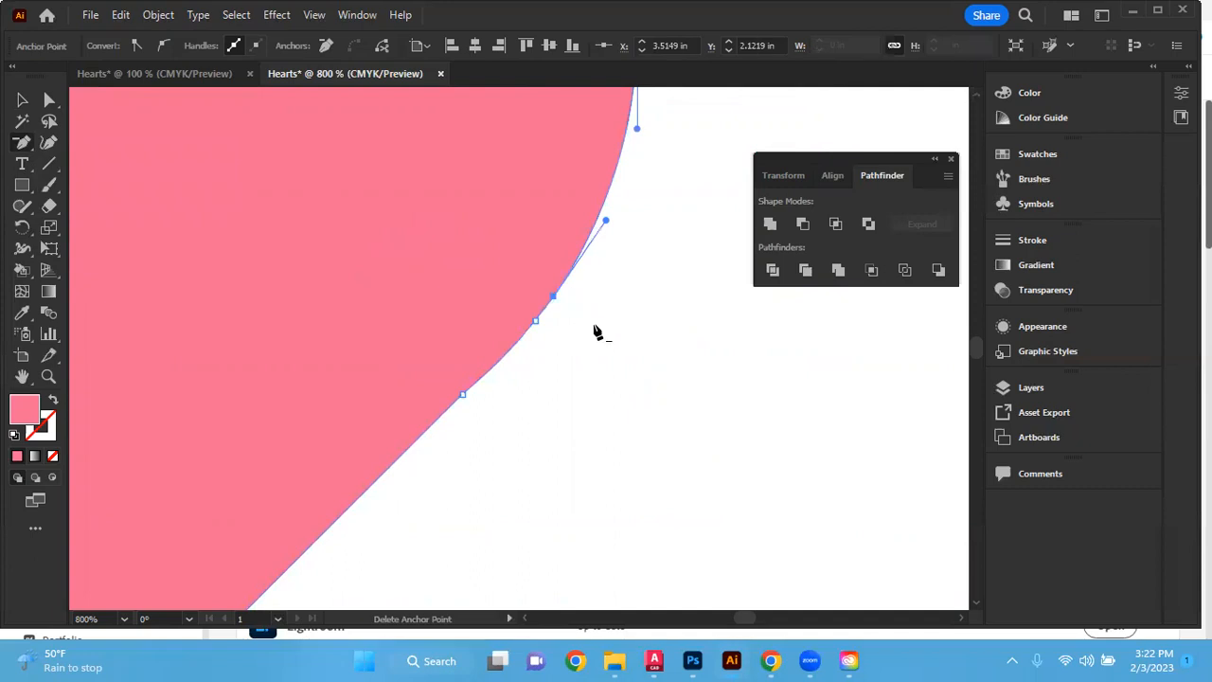
- Delete the matching stray anchor point on the heart's left side and deselect the path
{"action": "key", "text": "space"}
{"action": "left_click_drag", "start_coordinate": [371, 295], "coordinate": [772, 273]}
{"action": "left_click_drag", "start_coordinate": [365, 317], "coordinate": [835, 308]}
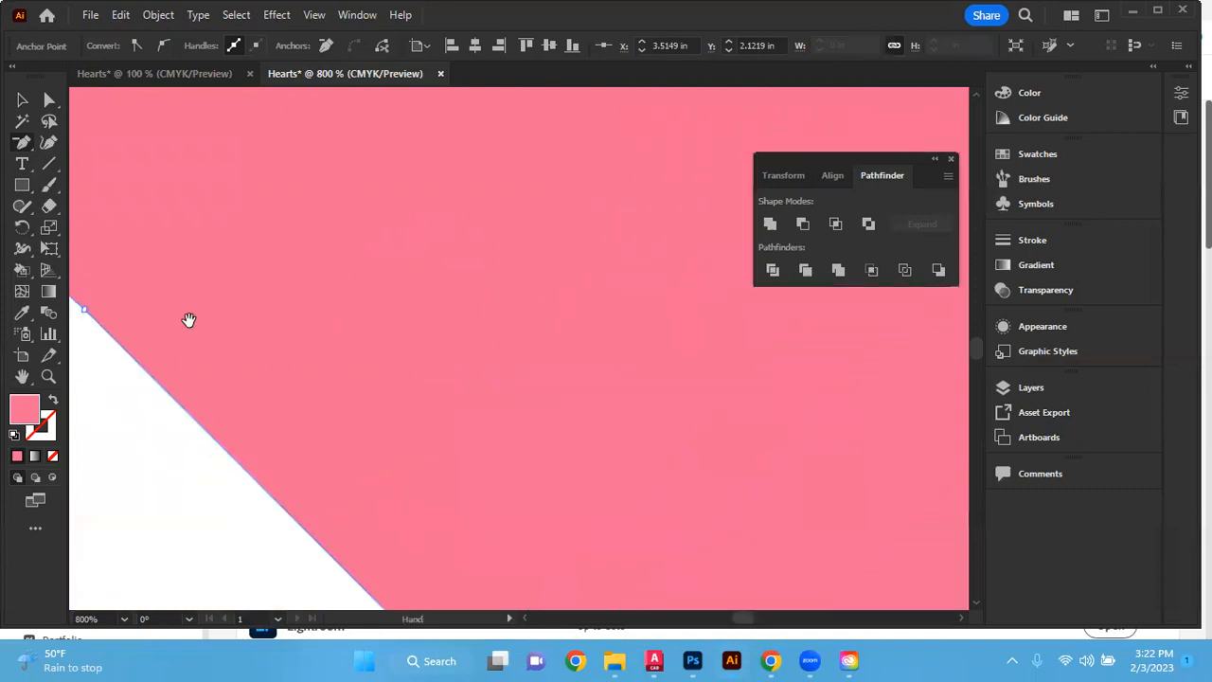
{"action": "left_click_drag", "start_coordinate": [188, 320], "coordinate": [401, 316]}
{"action": "left_click", "coordinate": [268, 238]}
{"action": "key", "text": "ctrl+minus"}
{"action": "key", "text": "ctrl+minus"}
{"action": "key", "text": "ctrl+minus"}
{"action": "key", "text": "space"}
{"action": "left_click_drag", "start_coordinate": [855, 417], "coordinate": [655, 442]}
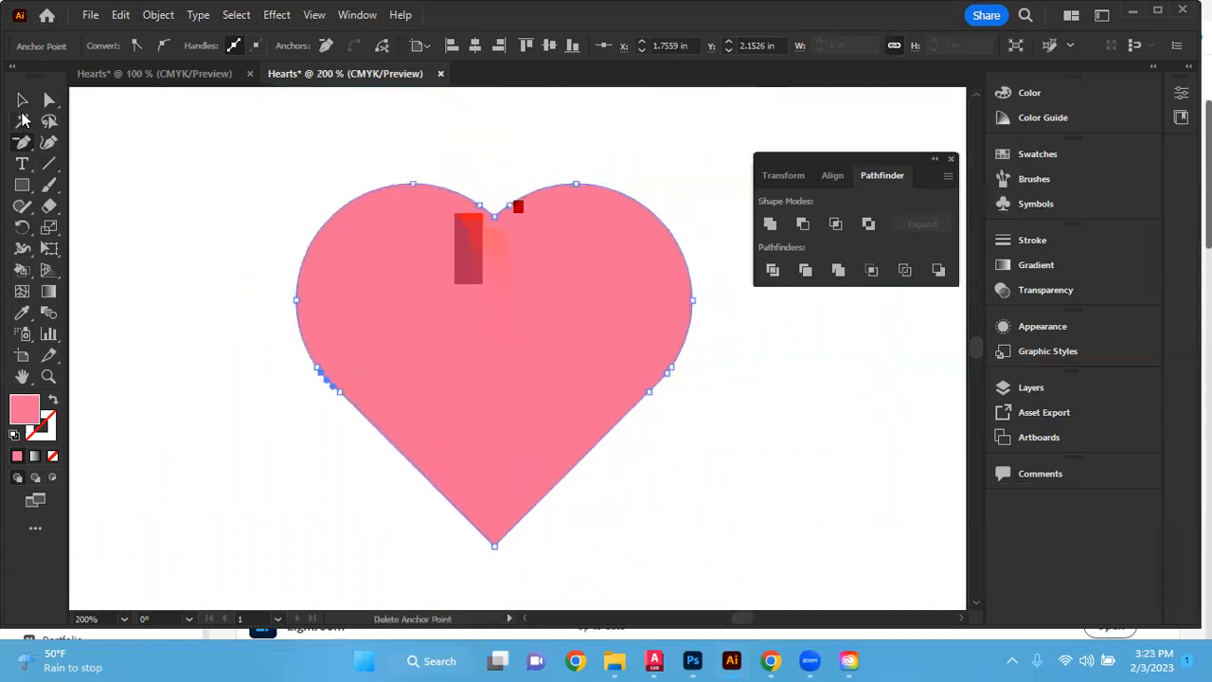
{"action": "left_click", "coordinate": [22, 100]}
{"action": "left_click", "coordinate": [169, 190]}
{"action": "key", "text": "space"}
{"action": "left_click_drag", "start_coordinate": [796, 465], "coordinate": [766, 411]}
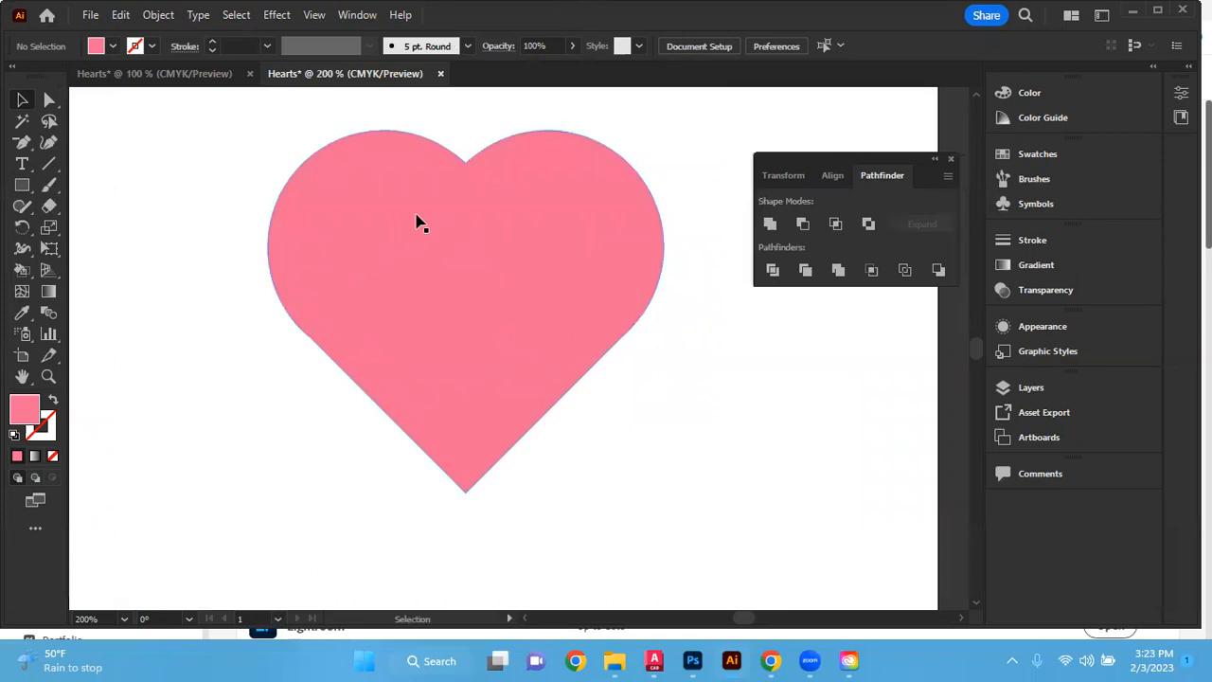
- Scale the heart proportionally to about twice its size and center it on the artboard
{"action": "key", "text": "ctrl+minus"}
{"action": "key", "text": "ctrl+minus"}
{"action": "key", "text": "ctrl+minus"}
{"action": "left_click", "coordinate": [535, 322]}
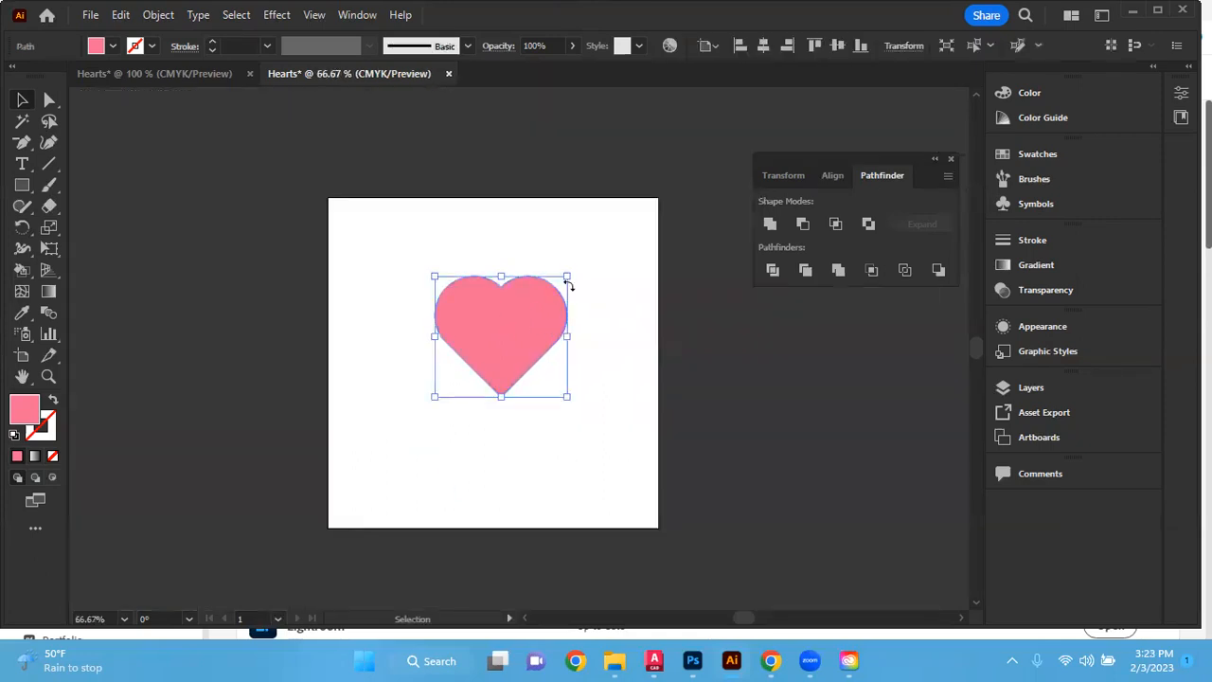
{"action": "left_click_drag", "start_coordinate": [571, 281], "coordinate": [700, 157]}
{"action": "left_click_drag", "start_coordinate": [581, 245], "coordinate": [507, 332]}
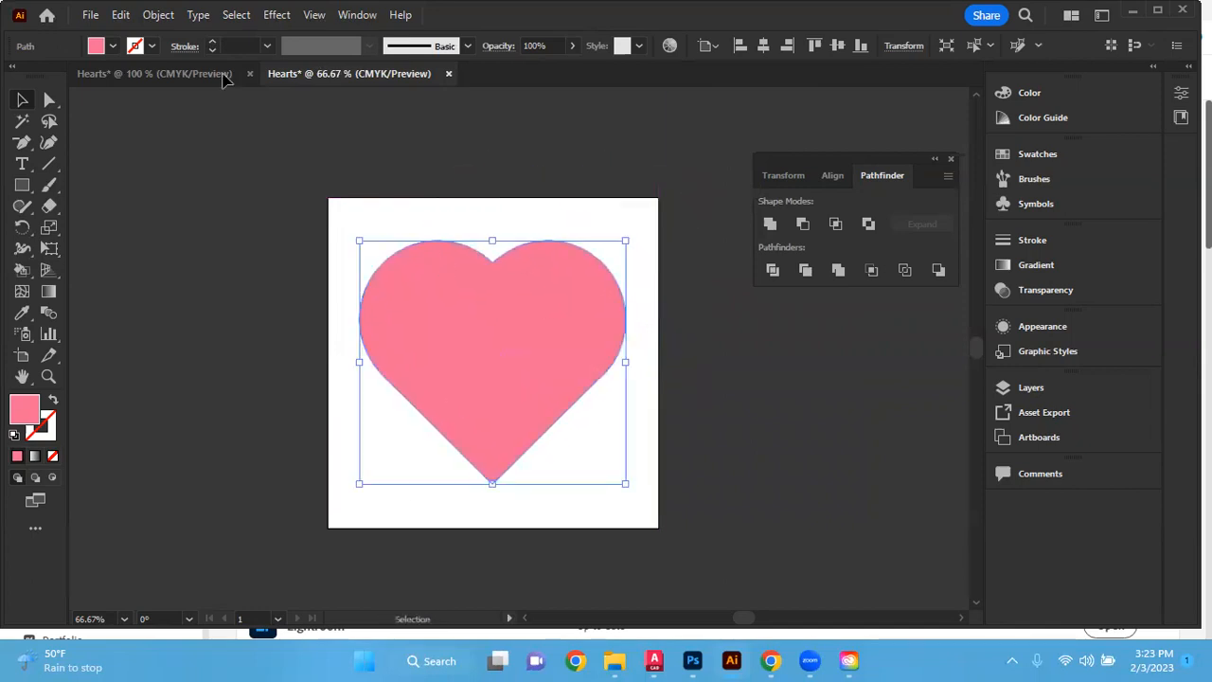
- Export the document as a PNG named Hearts to the Desktop with Use Artboards enabled
{"action": "left_click", "coordinate": [90, 16]}
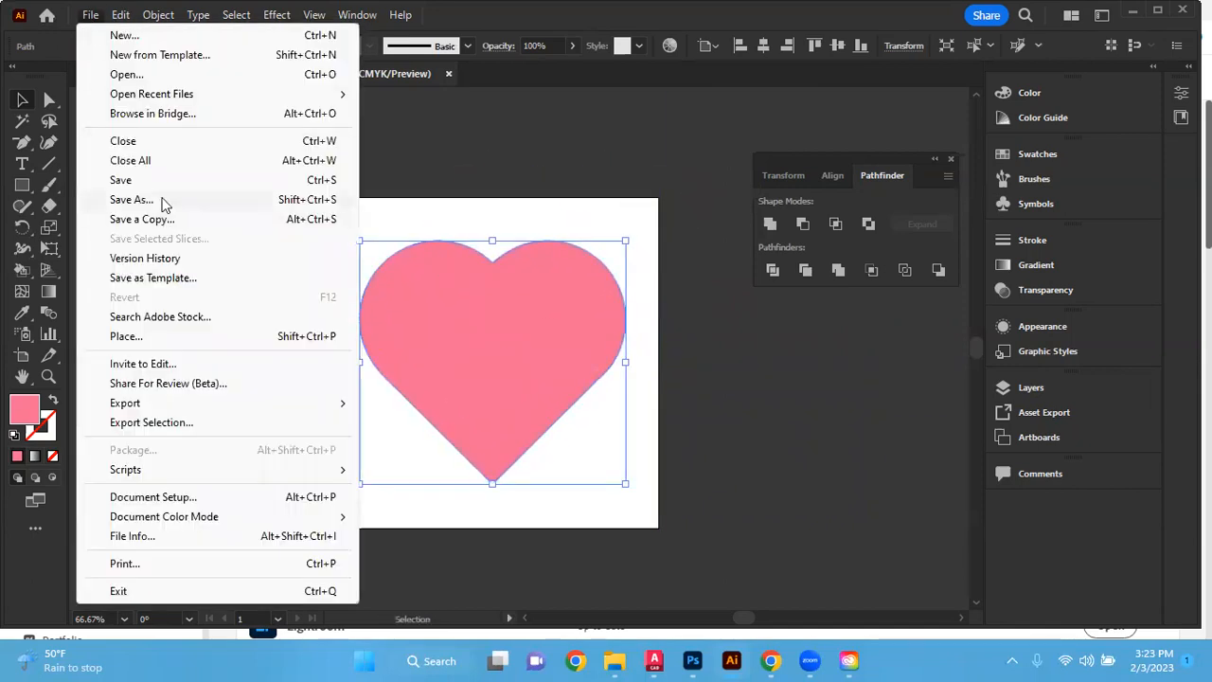
{"action": "mouse_move", "coordinate": [171, 404]}
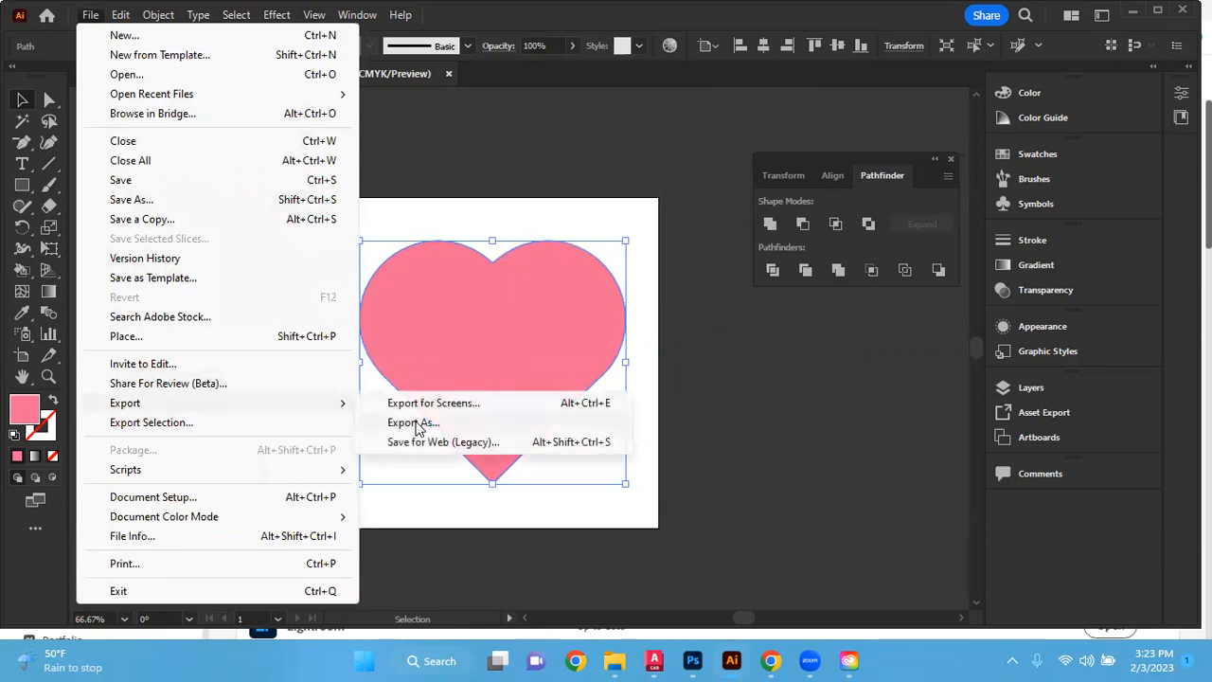
{"action": "left_click", "coordinate": [417, 423]}
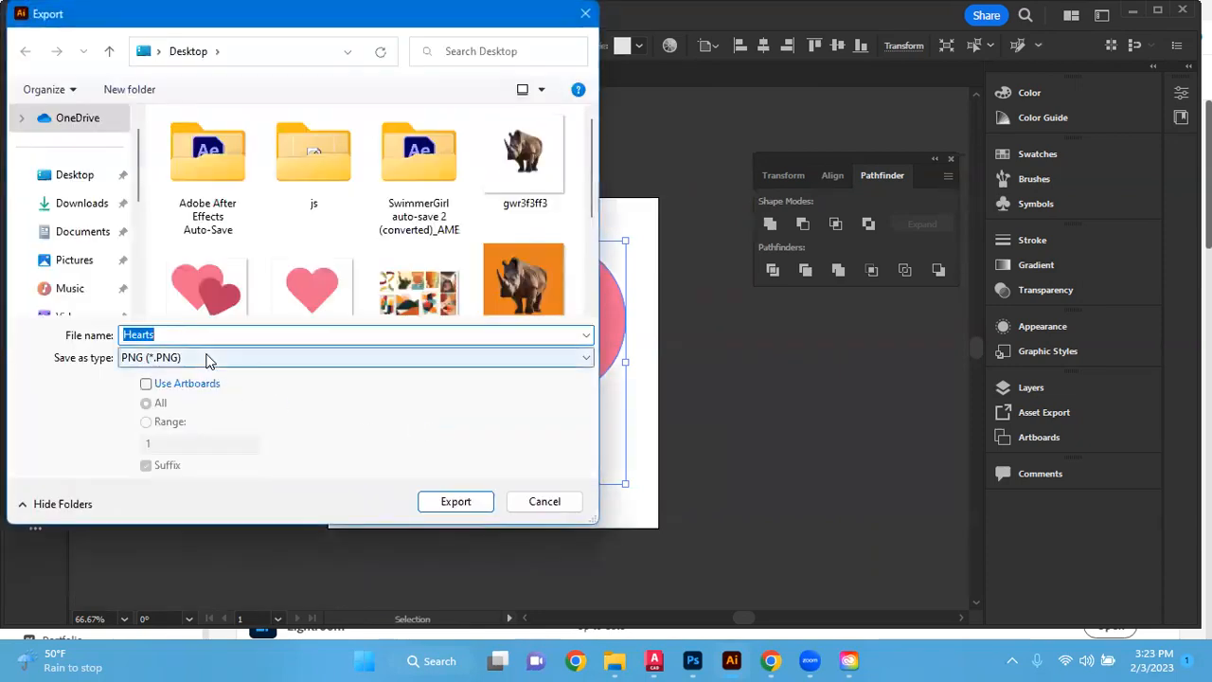
{"action": "left_click", "coordinate": [146, 385]}
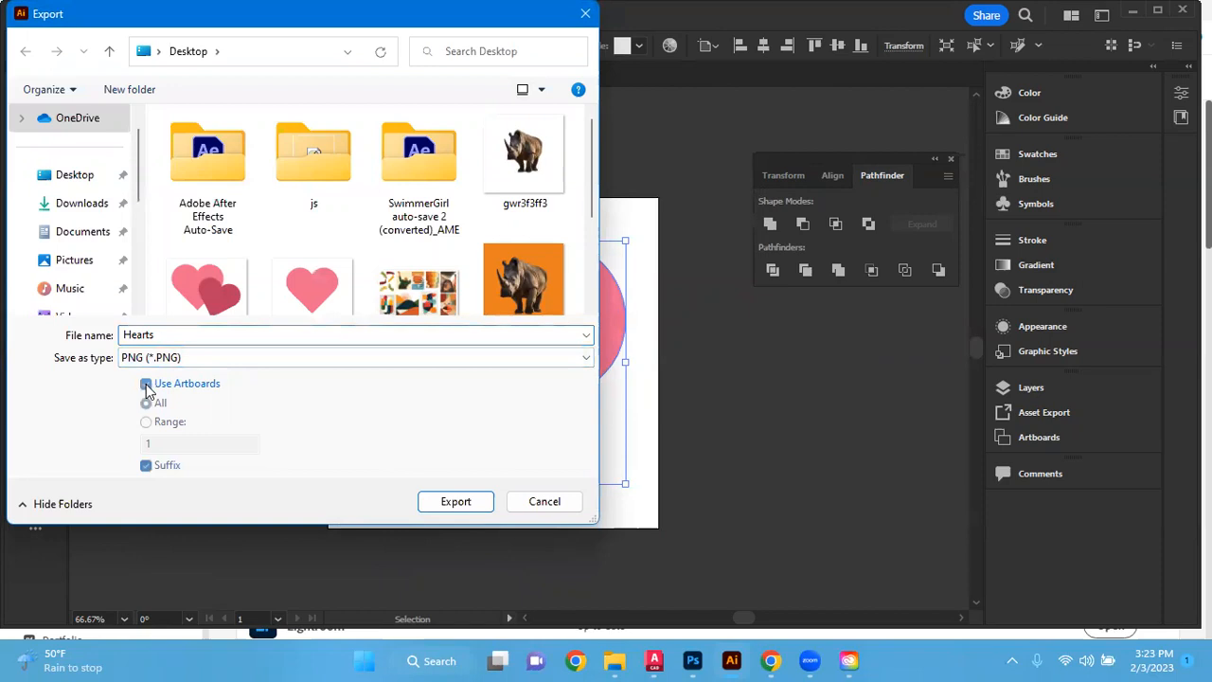
{"action": "left_click", "coordinate": [456, 502]}
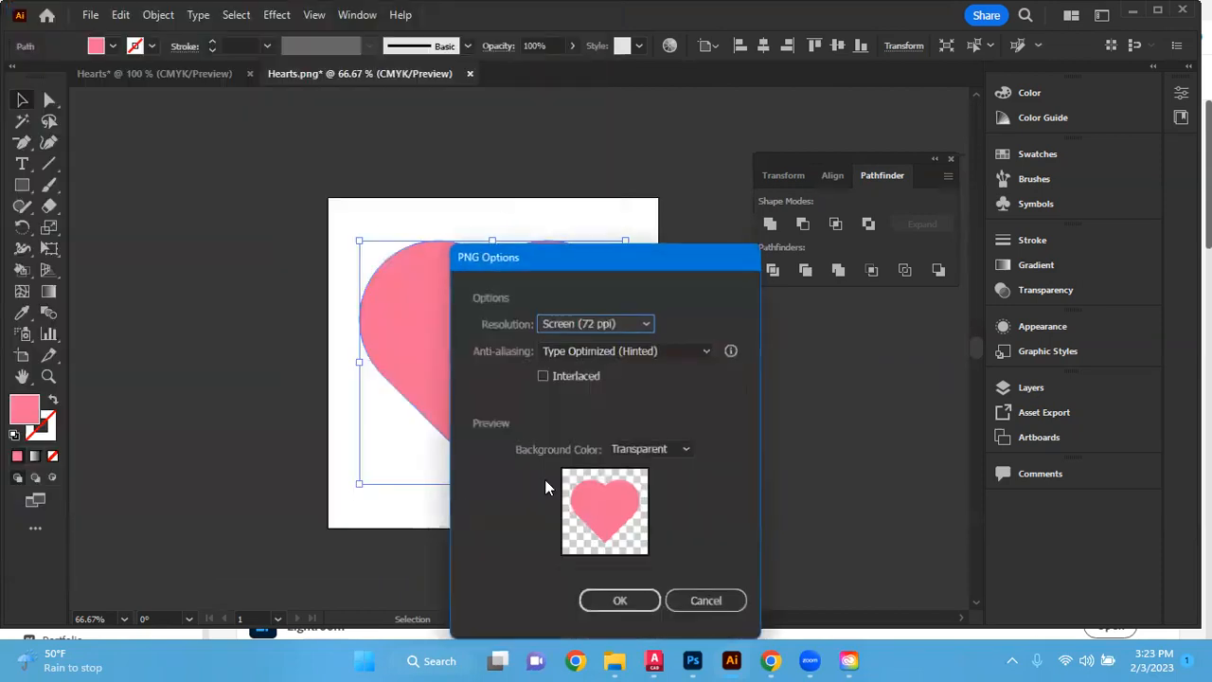
- Set the PNG resolution to High (300 ppi) with a transparent background and replace the existing Hearts-01.png
{"action": "left_click_drag", "start_coordinate": [661, 249], "coordinate": [726, 132]}
{"action": "left_click", "coordinate": [712, 332]}
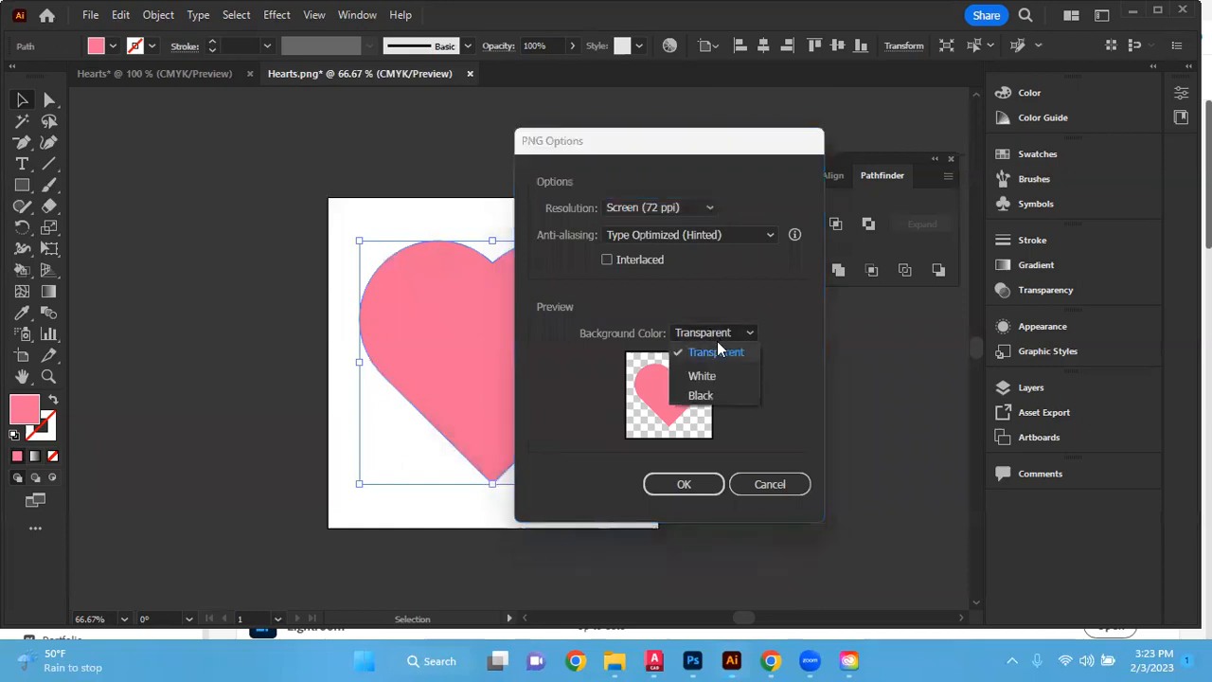
{"action": "left_click", "coordinate": [722, 333]}
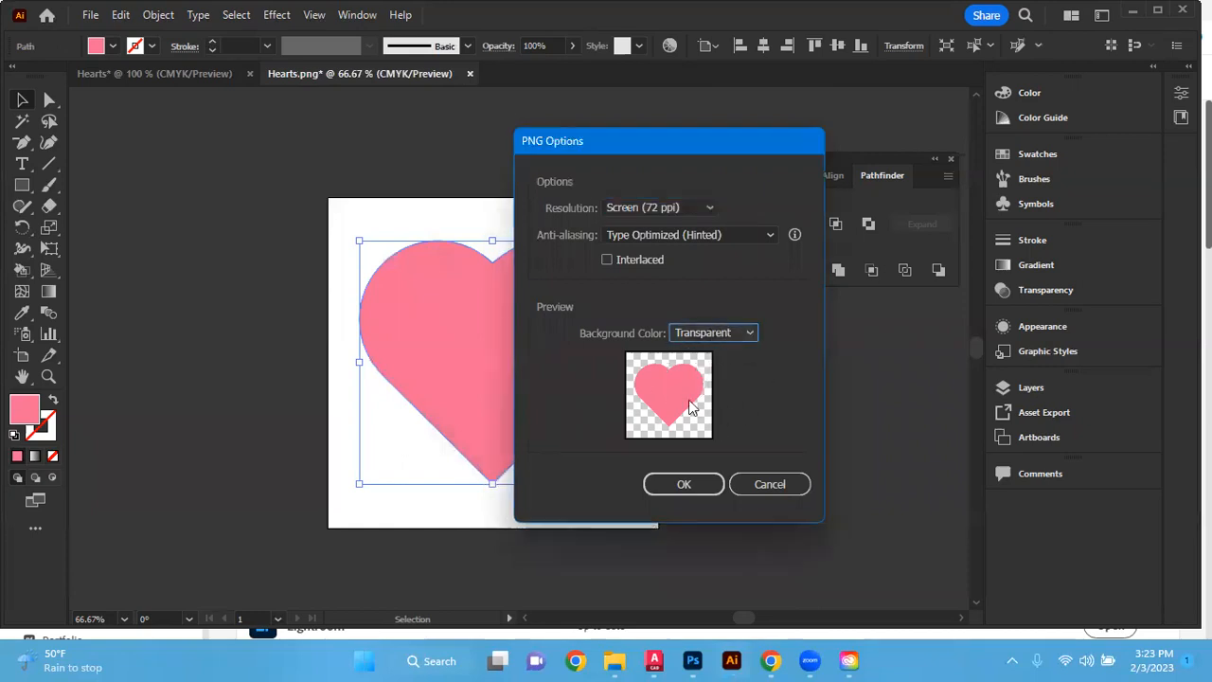
{"action": "left_click", "coordinate": [688, 207]}
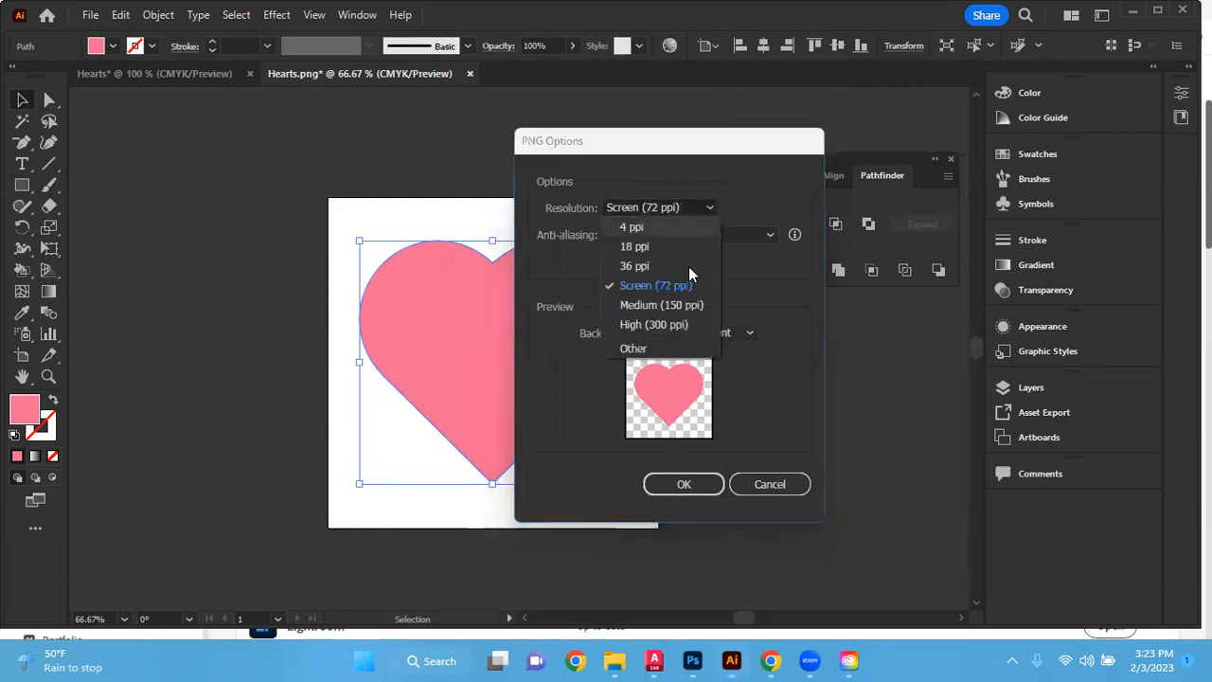
{"action": "left_click", "coordinate": [683, 324]}
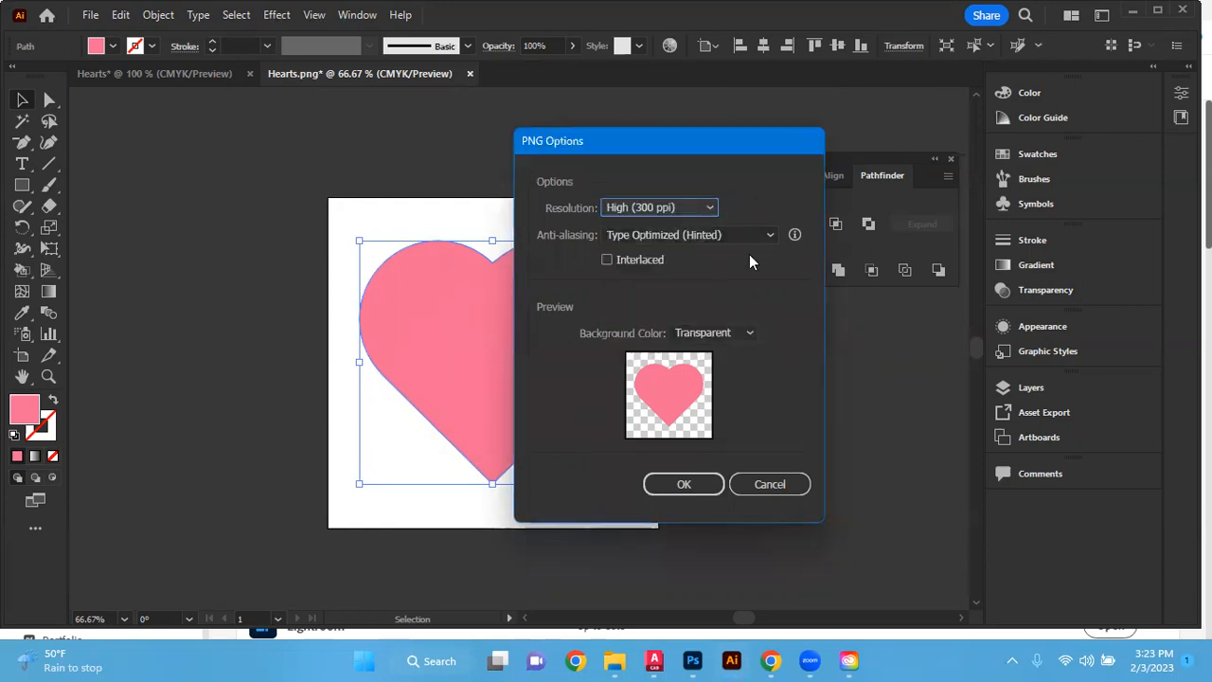
{"action": "left_click", "coordinate": [684, 484]}
{"action": "left_click", "coordinate": [745, 379]}
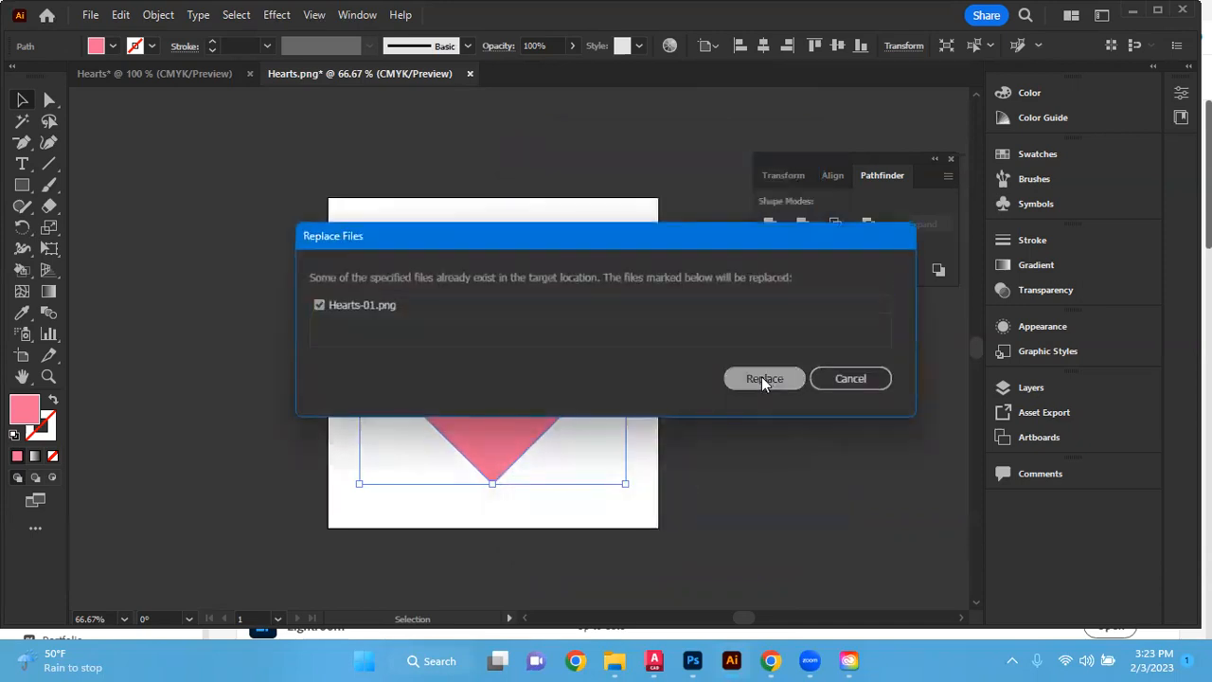